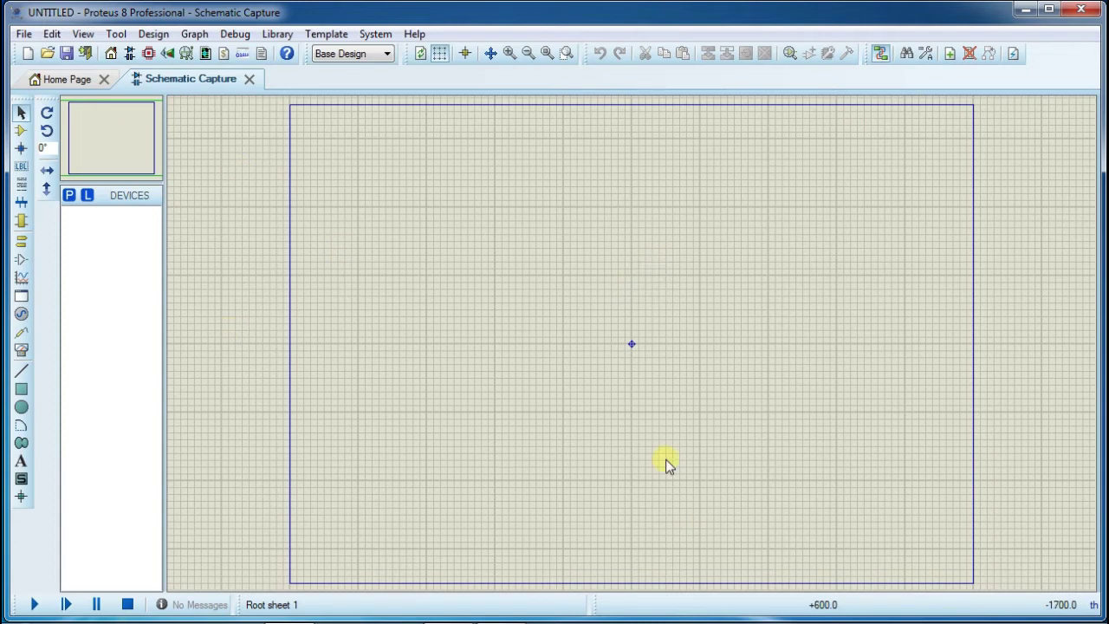
Add the TOUCHPAD device from Pick Devices and place it on the left of the sheet
left_click(69, 196)
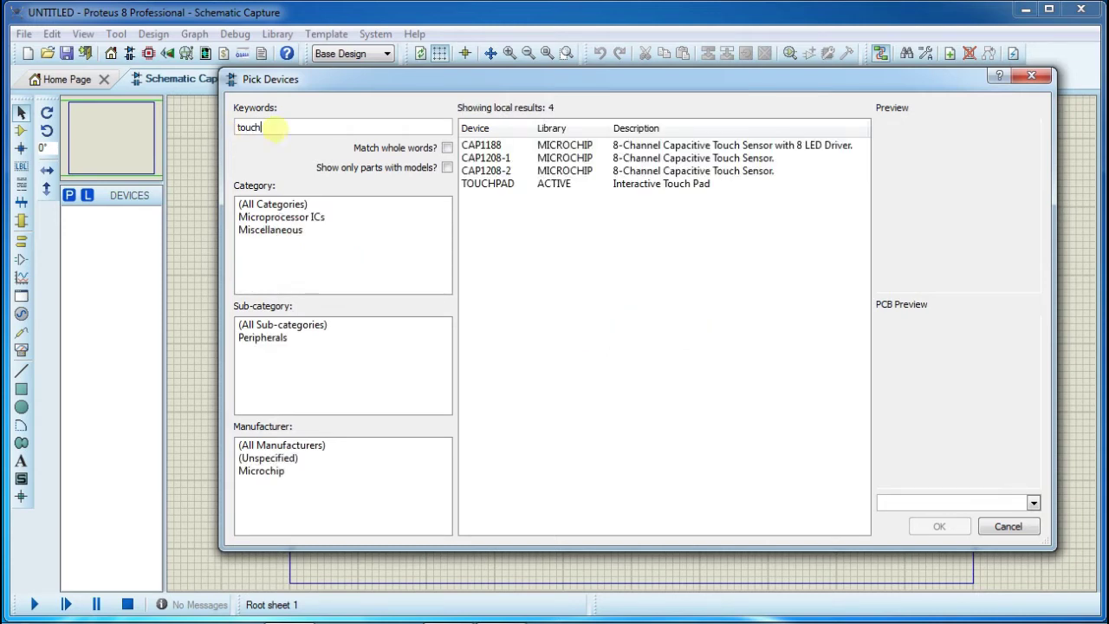
left_click(474, 184)
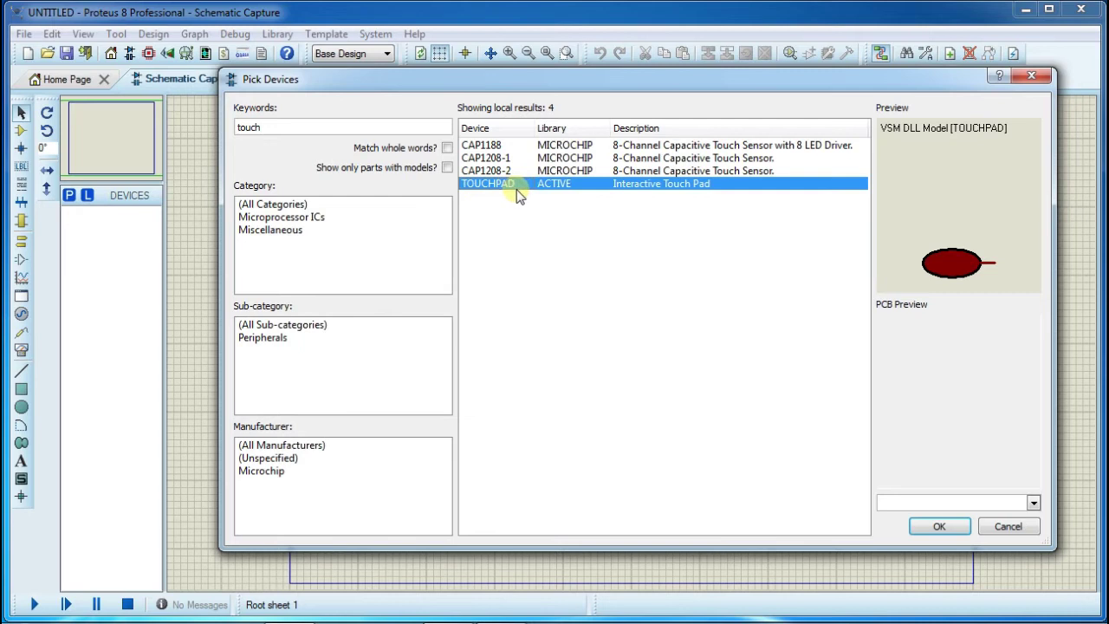
left_click(937, 526)
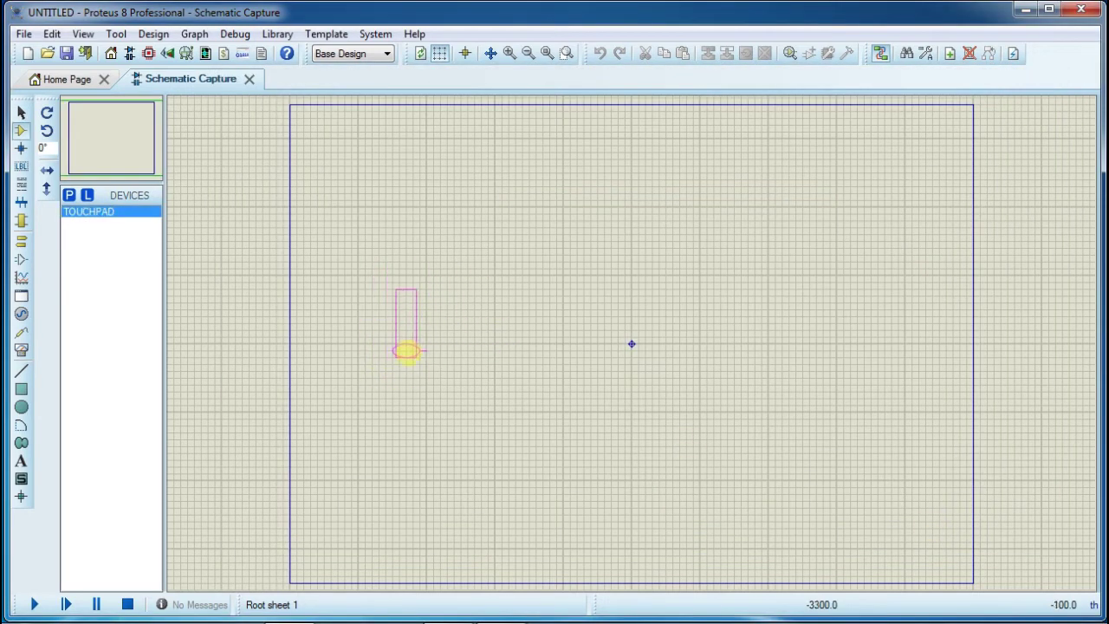
left_click(407, 350)
left_click(509, 55)
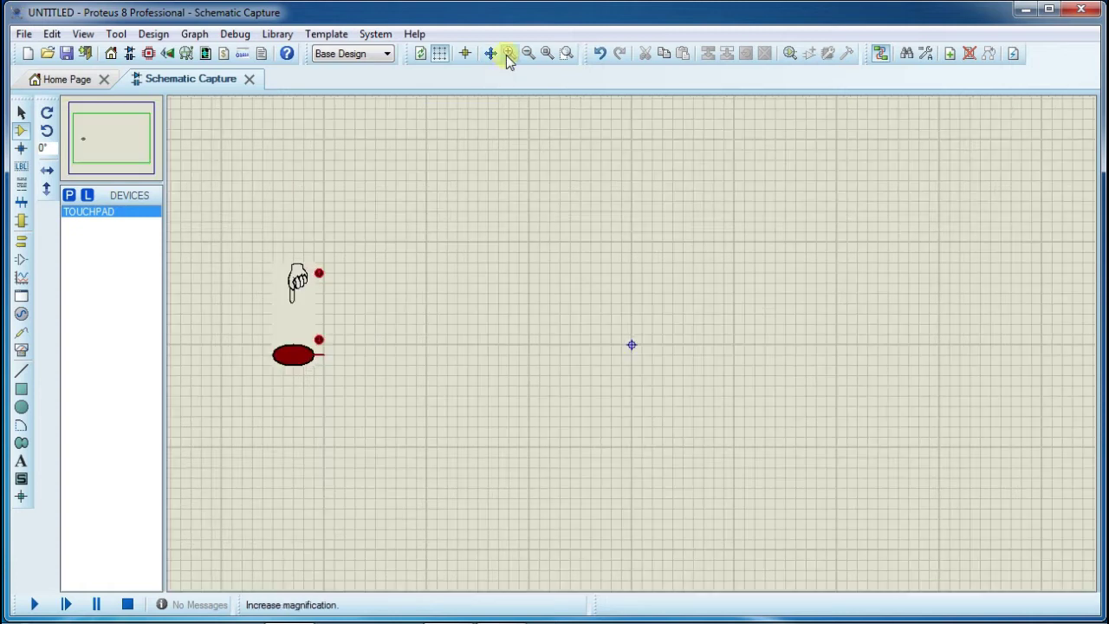
Search 'uno', add the SIMULINO UNO board and drop it as SIM1 right of the touchpad
left_click(69, 195)
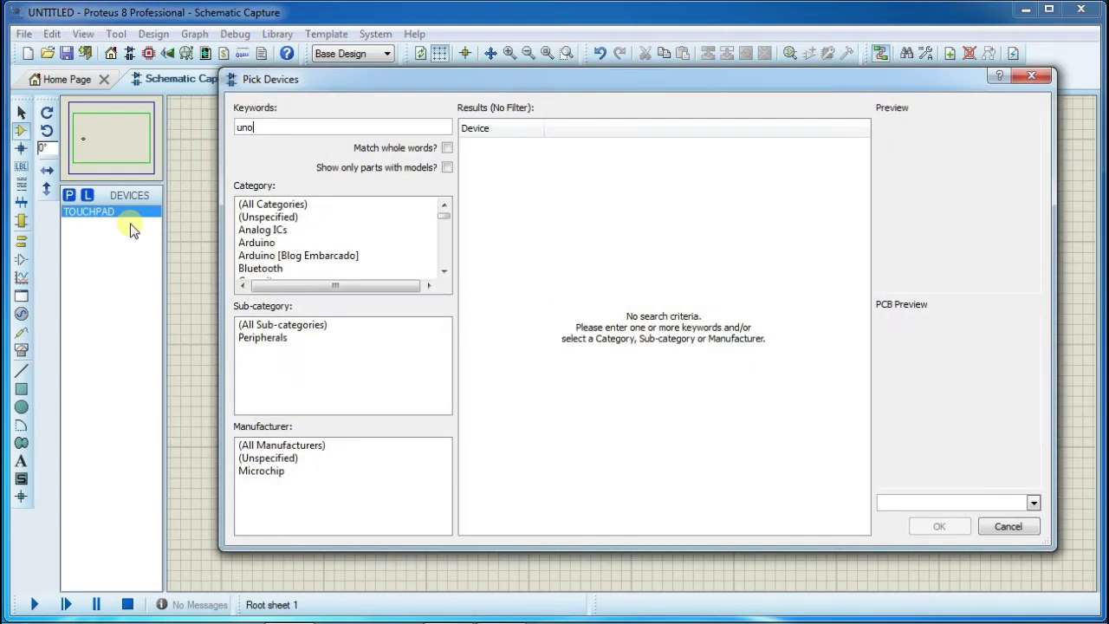
type("uno")
left_click(476, 146)
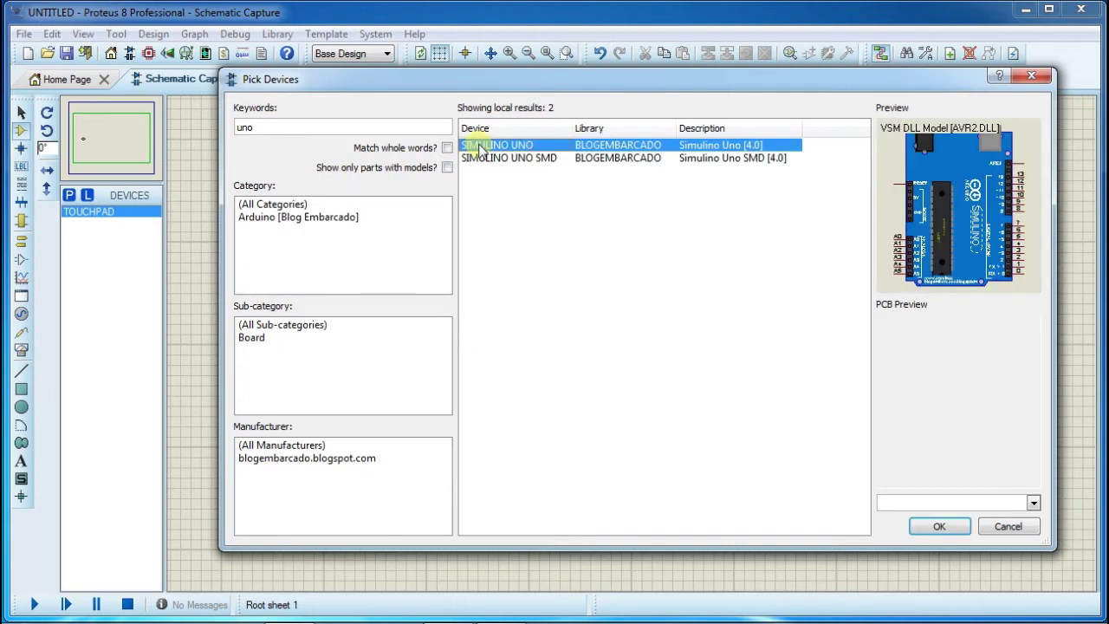
left_click(940, 528)
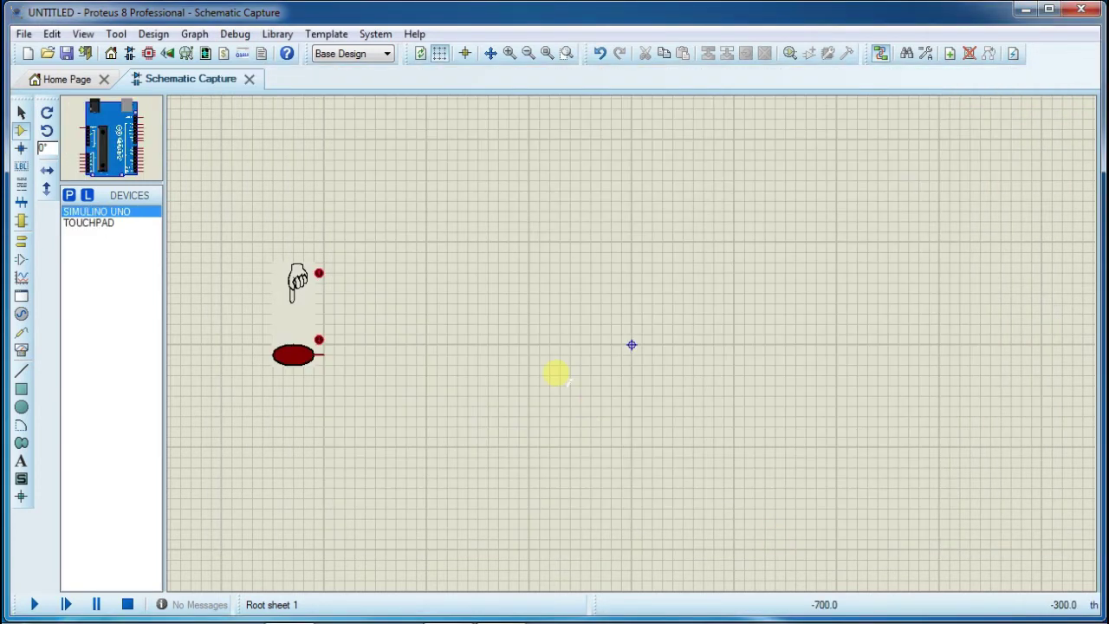
left_click(545, 338)
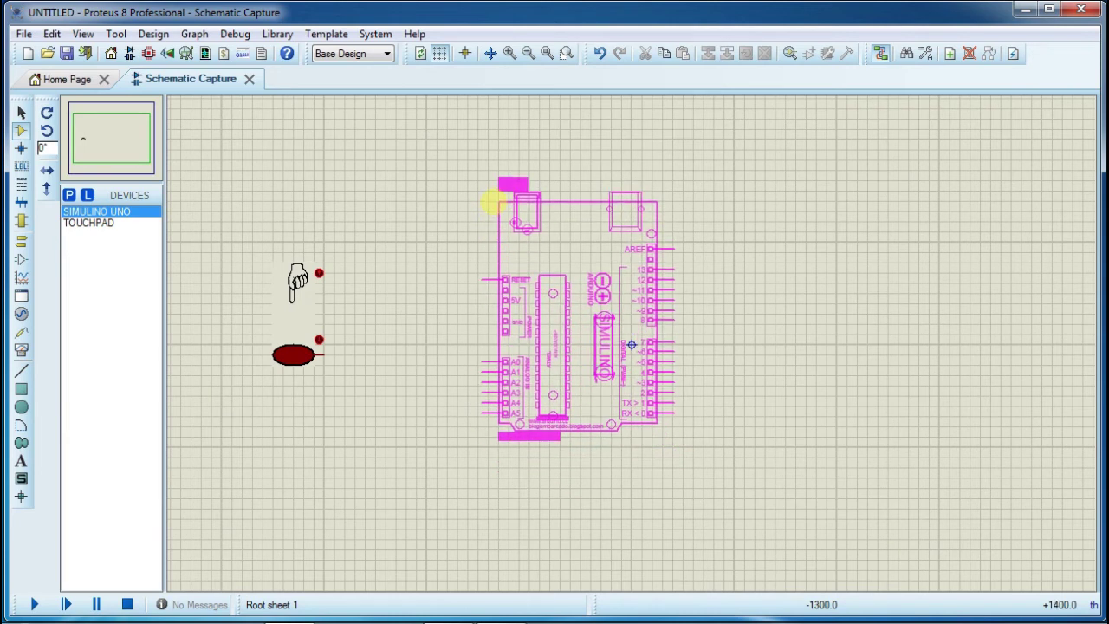
left_click(612, 345)
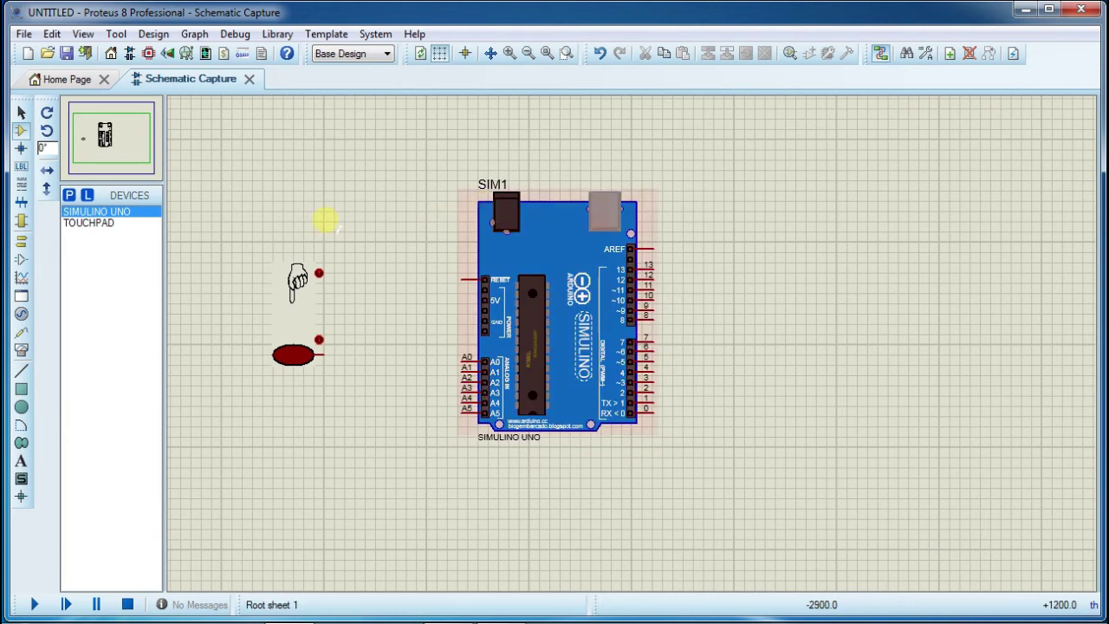
Add the LM016L 16x2 LCD and place it as LCD1 at the top right of the sheet
left_click(68, 196)
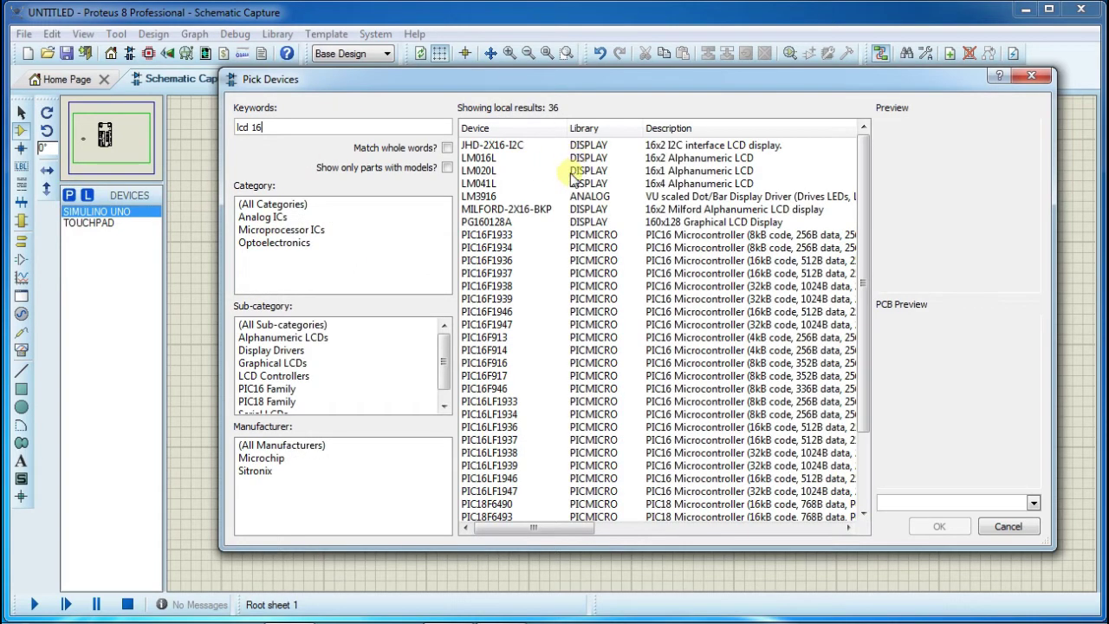
left_click(573, 157)
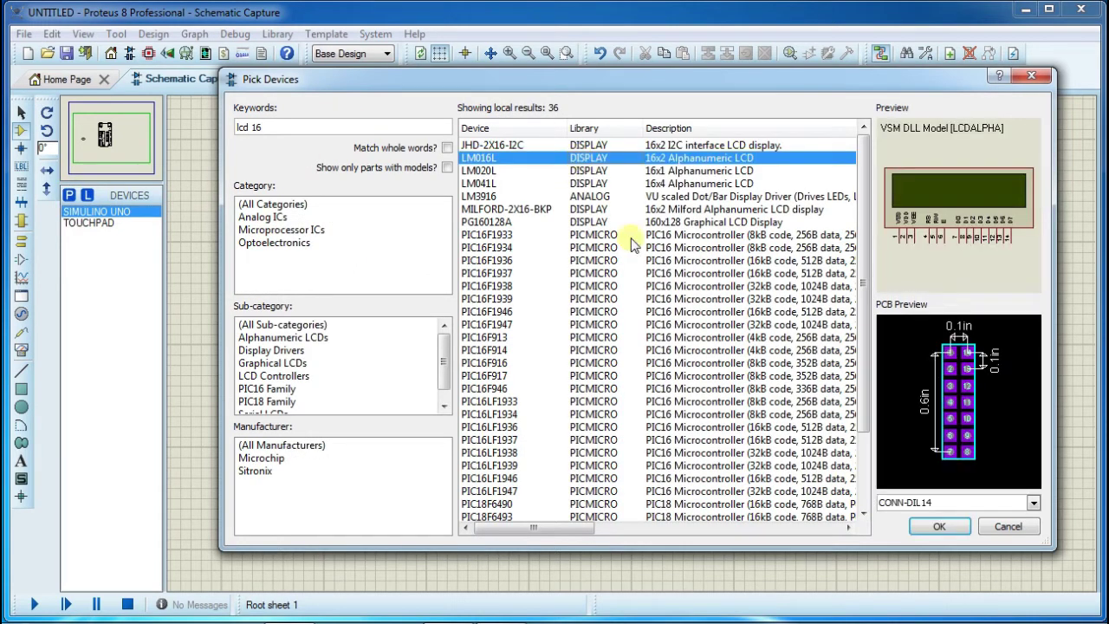
left_click(940, 526)
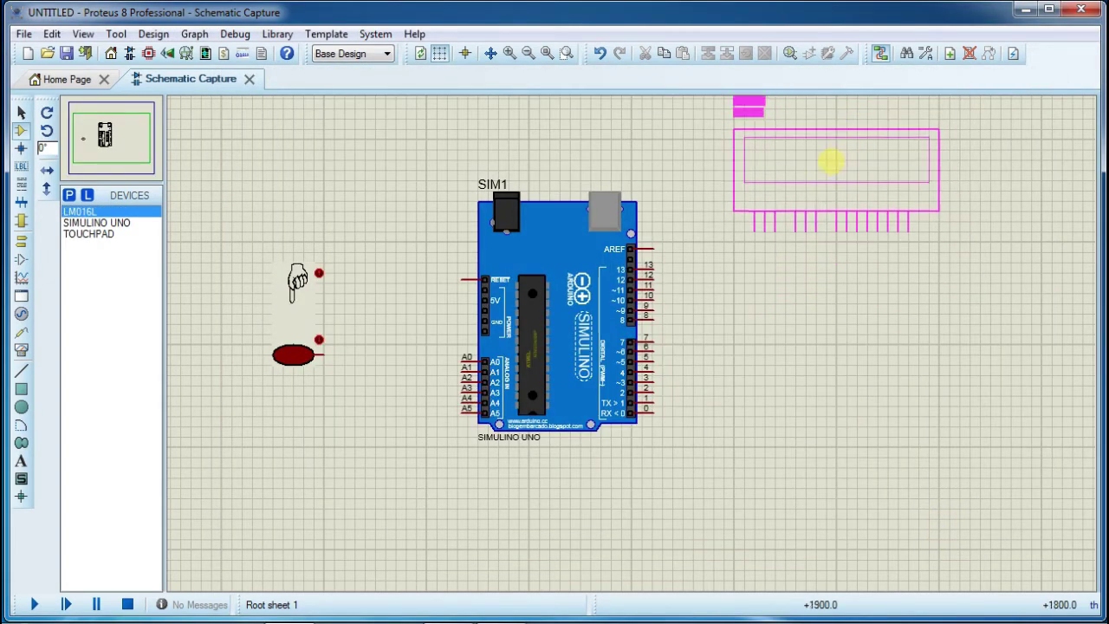
left_click(856, 173)
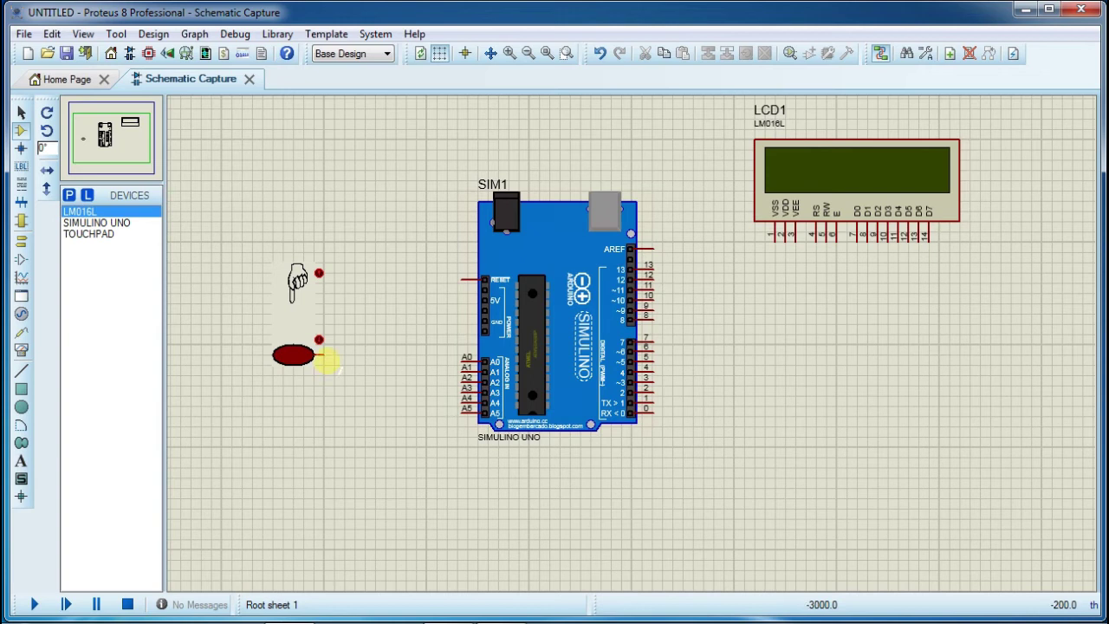
Wire the touchpad output to A0, Arduino pin 7 to LCD RS, and pin 6 to E
left_click(324, 356)
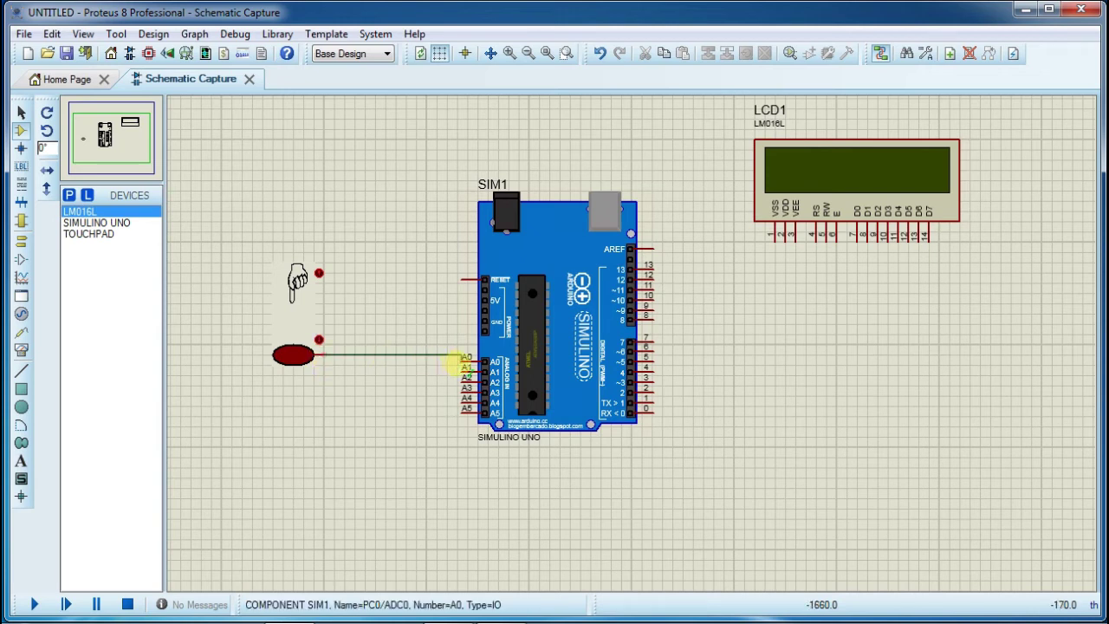
left_click(460, 358)
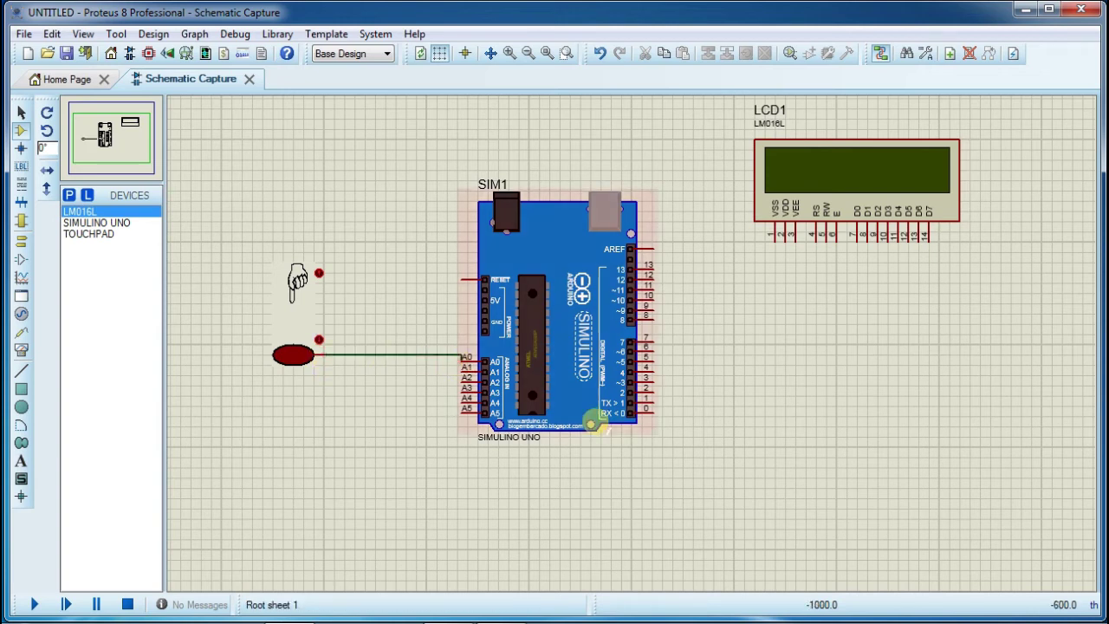
left_click(658, 346)
left_click(816, 244)
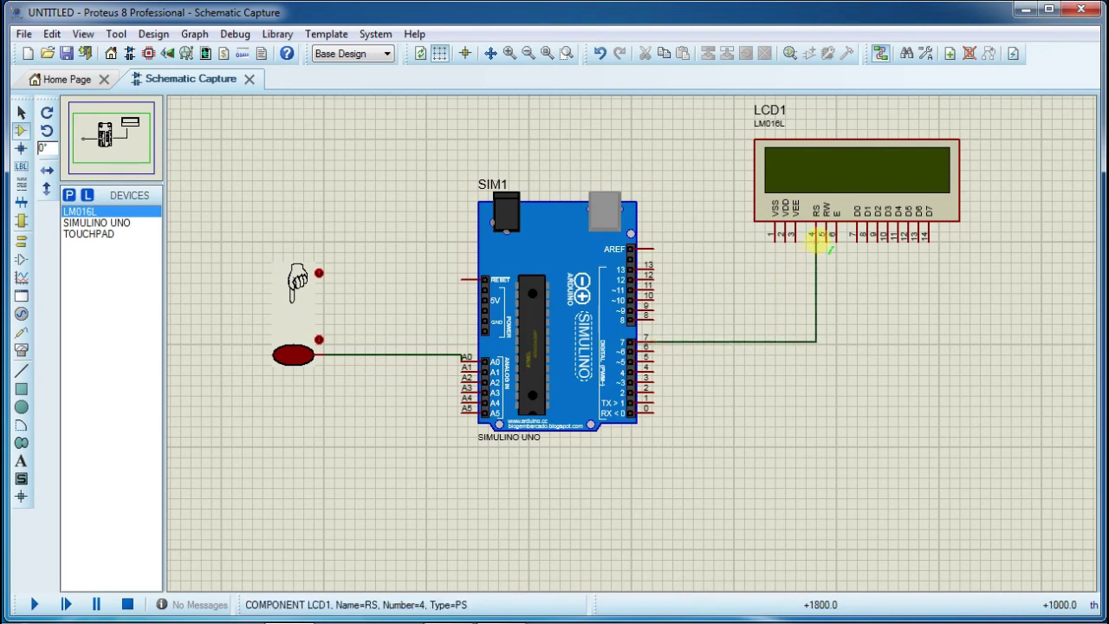
left_click(651, 351)
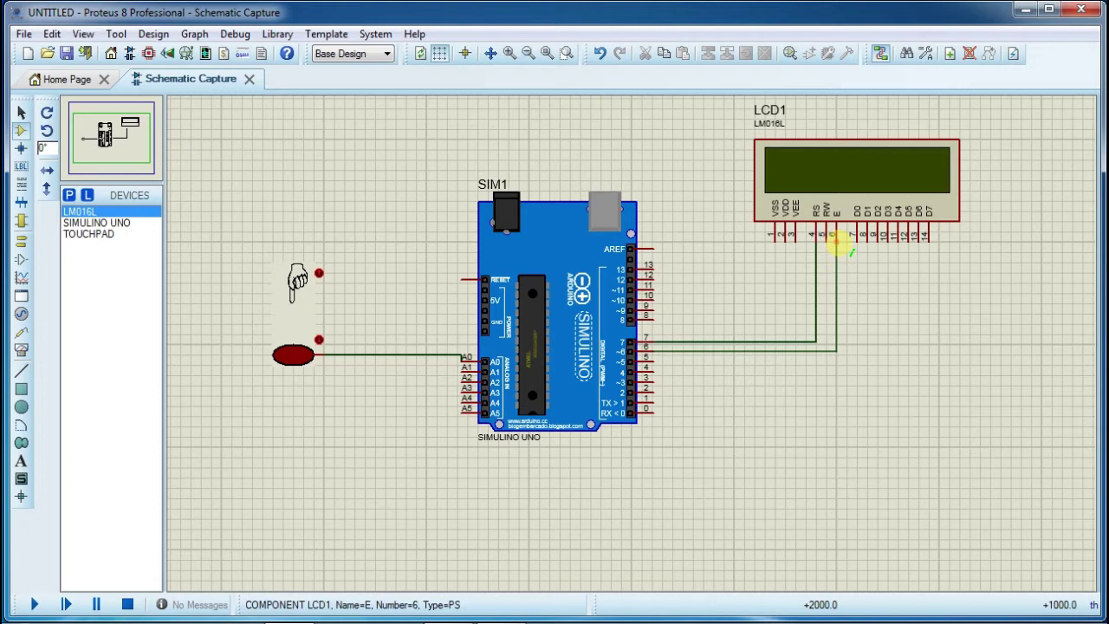
left_click(837, 244)
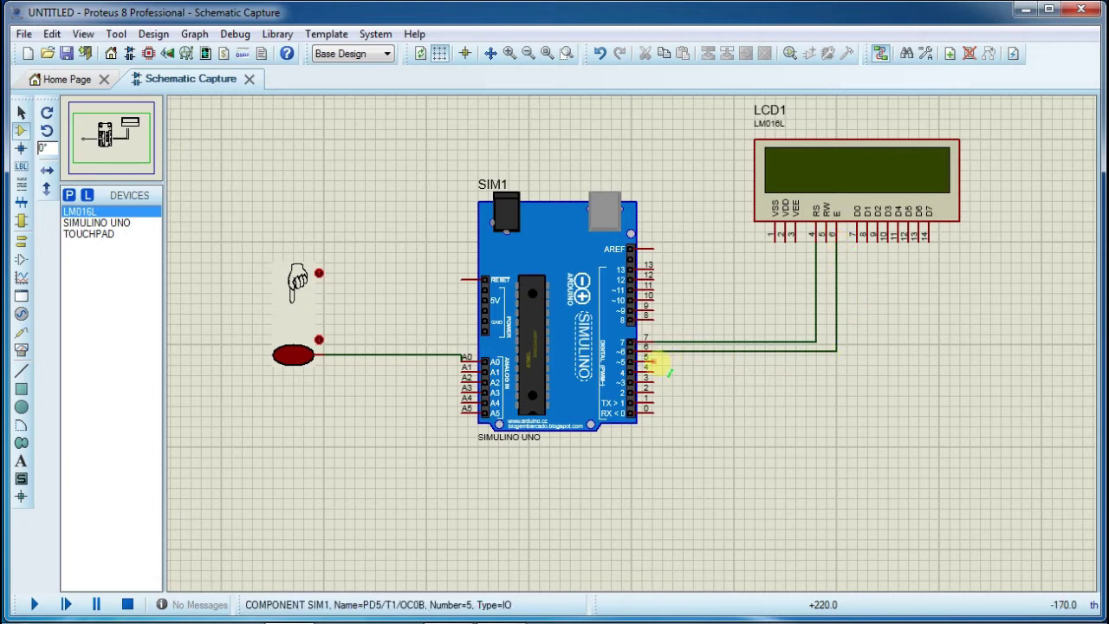
Wire Arduino pins 5, 4, 3 and 2 to LCD D4, D5, D6 and D7
left_click(658, 361)
left_click(887, 244)
left_click(895, 235)
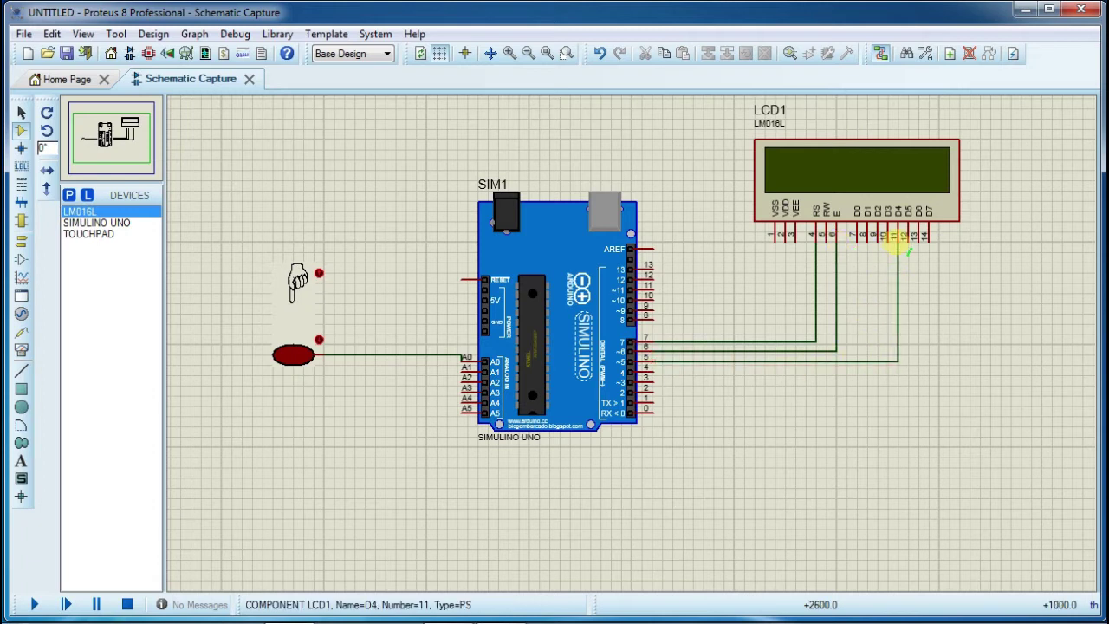
left_click(654, 371)
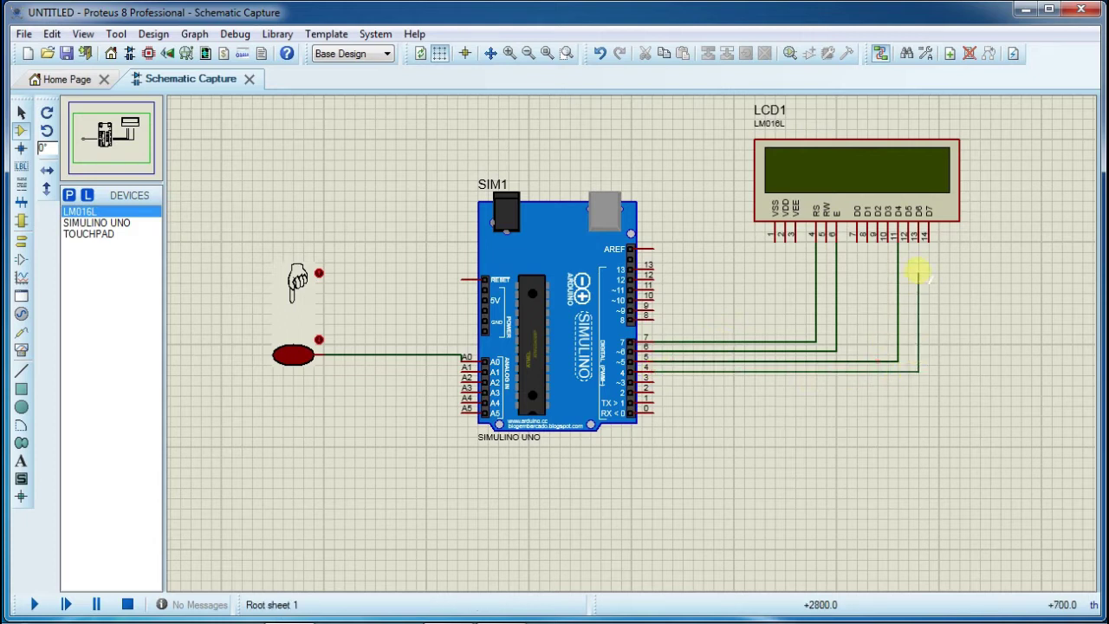
left_click(907, 237)
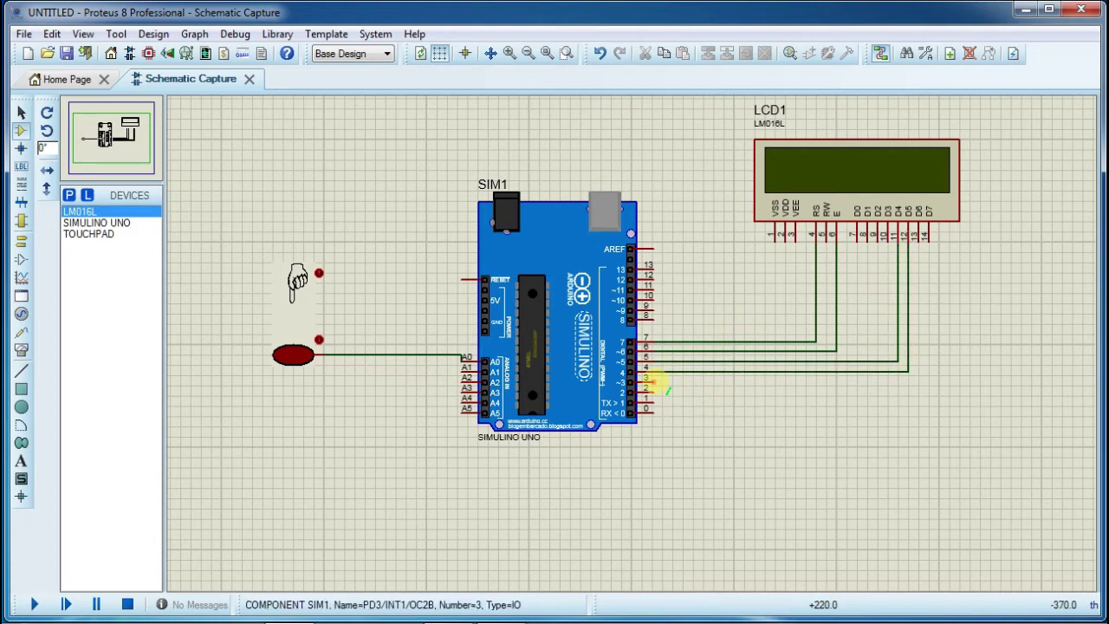
left_click(656, 381)
left_click(927, 235)
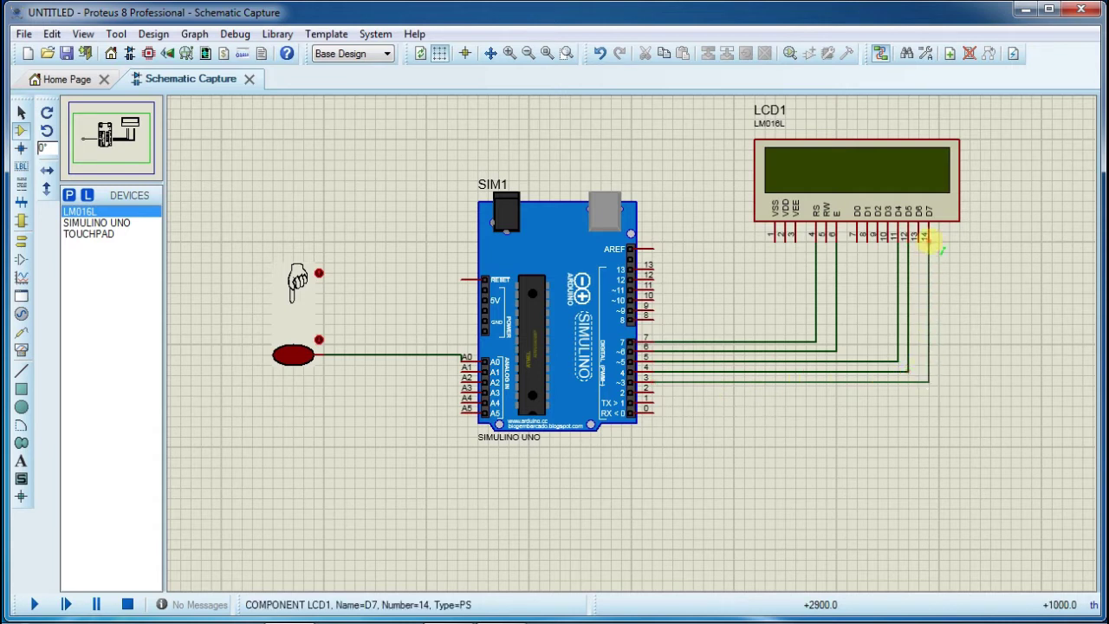
left_click(918, 241)
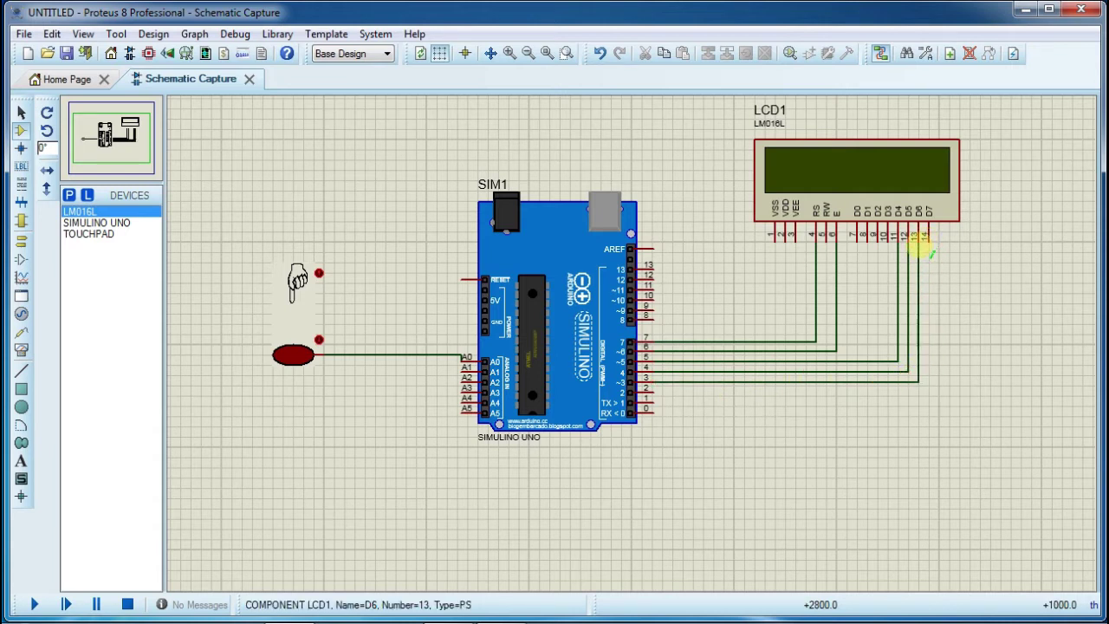
left_click(927, 237)
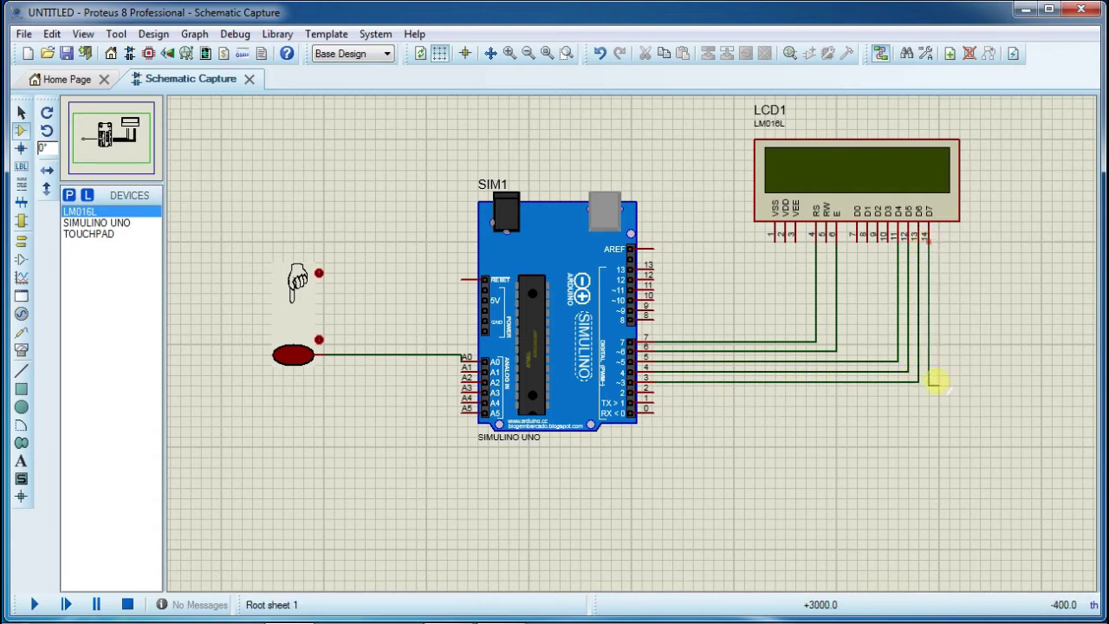
left_click(659, 395)
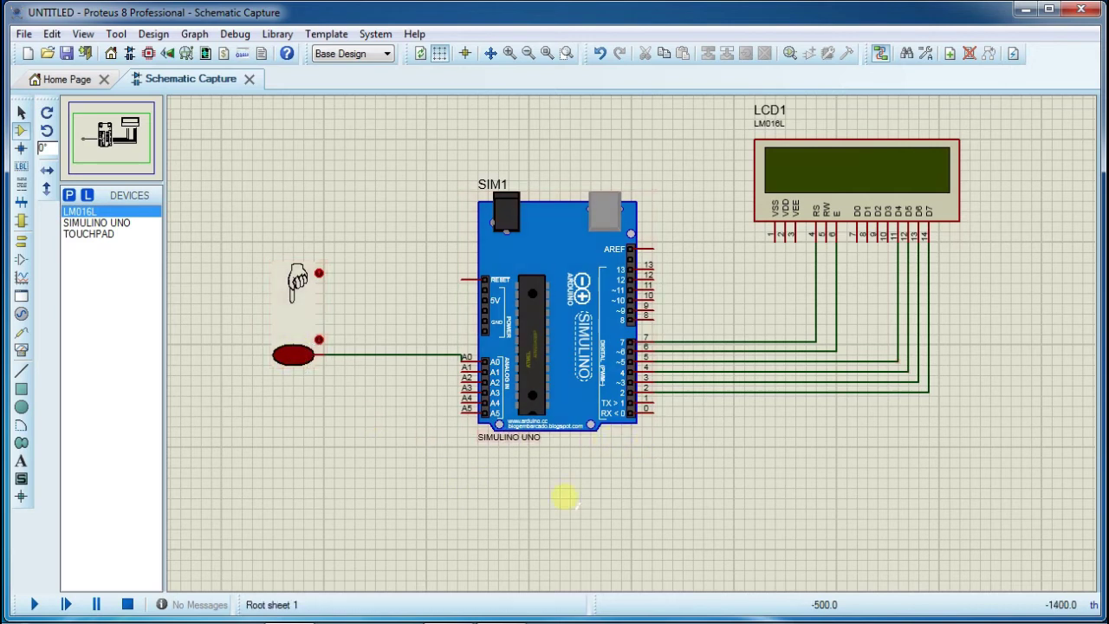
In the Arduino sketch, highlight the sensorpin definition set to A0
mouse_move(456, 583)
left_click(457, 554)
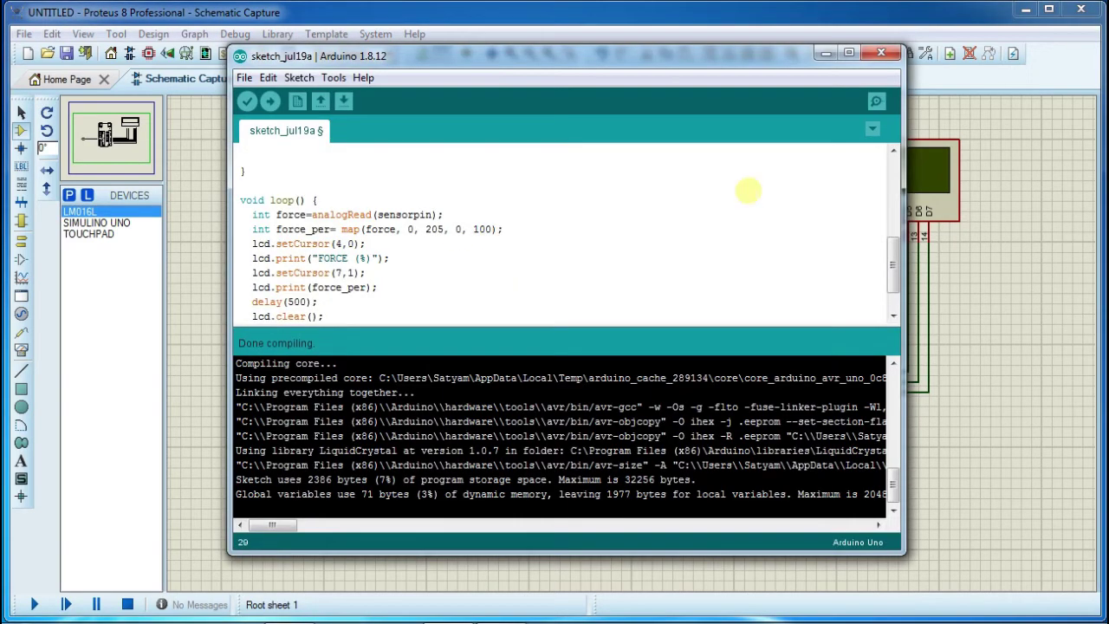
scroll(619, 254, "up", 6)
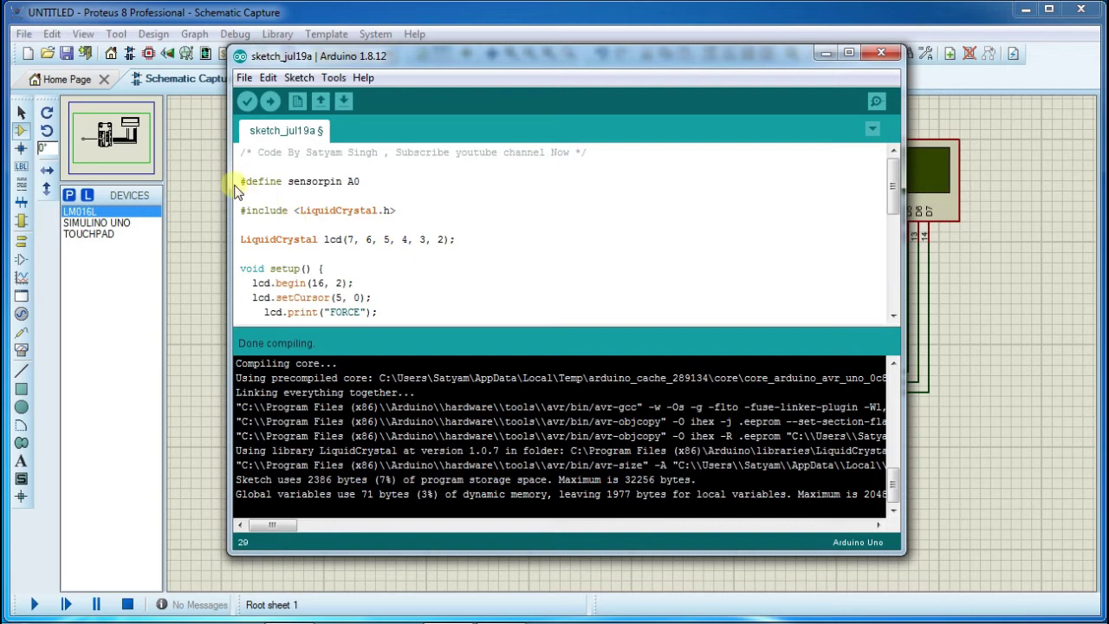
left_click_drag(243, 181, 363, 181)
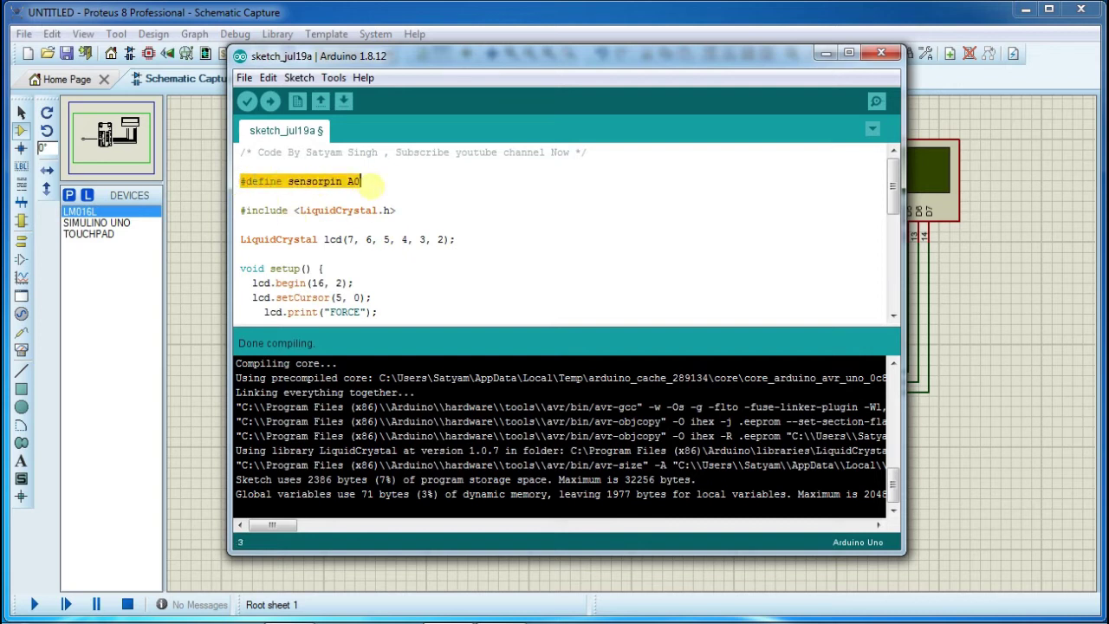
double_click(381, 180)
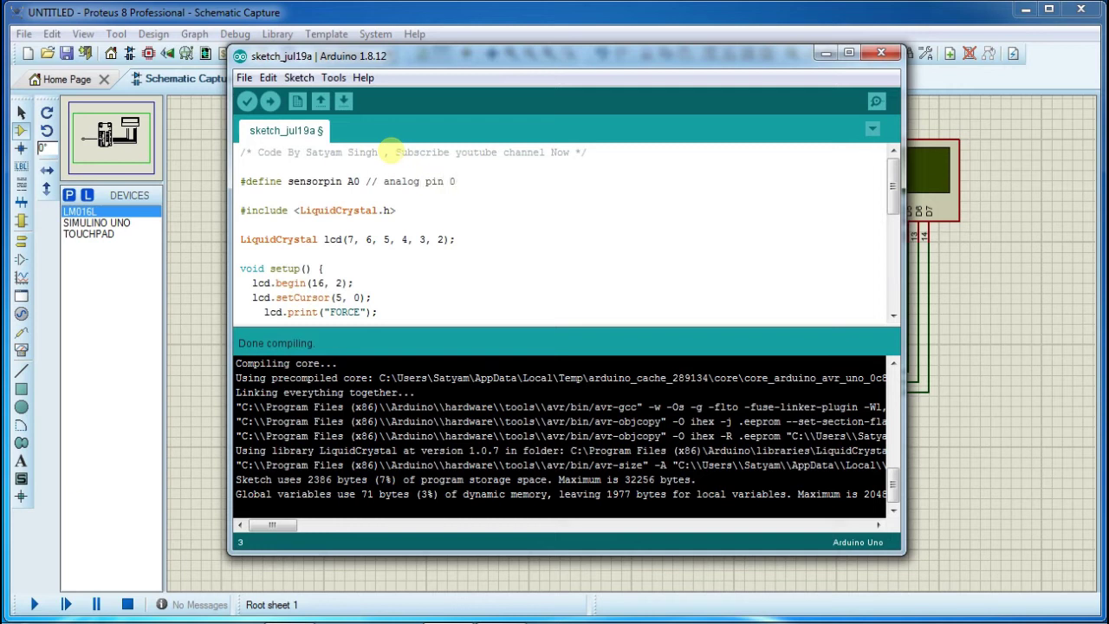
Highlight the analogRead line and the map() line converting force to a 0–100 percent
scroll(516, 224, "down", 1)
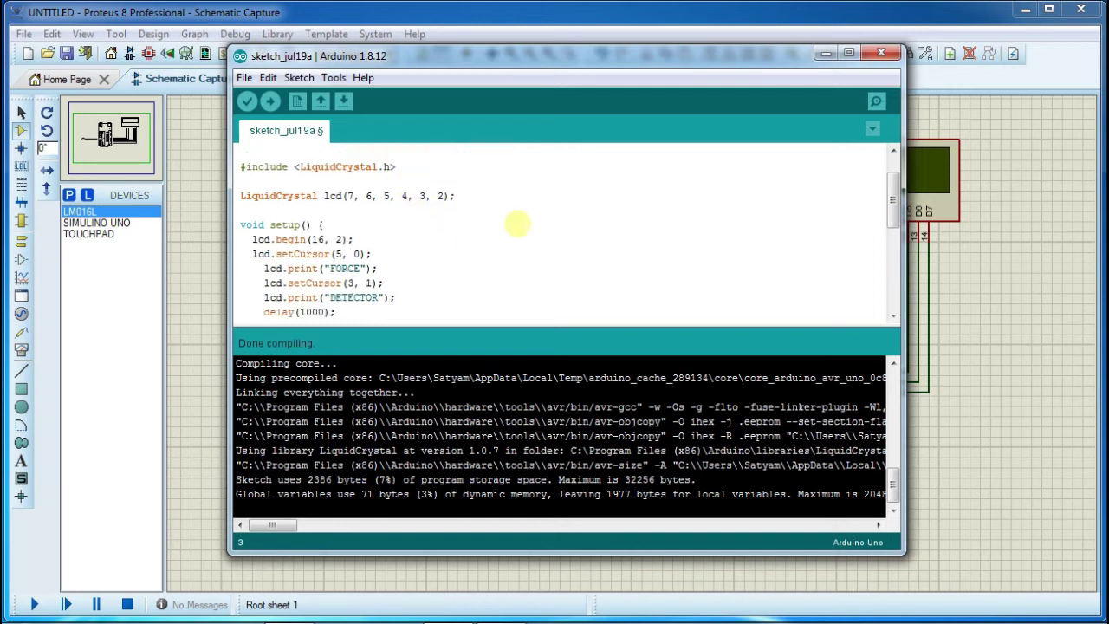
scroll(464, 213, "down", 1)
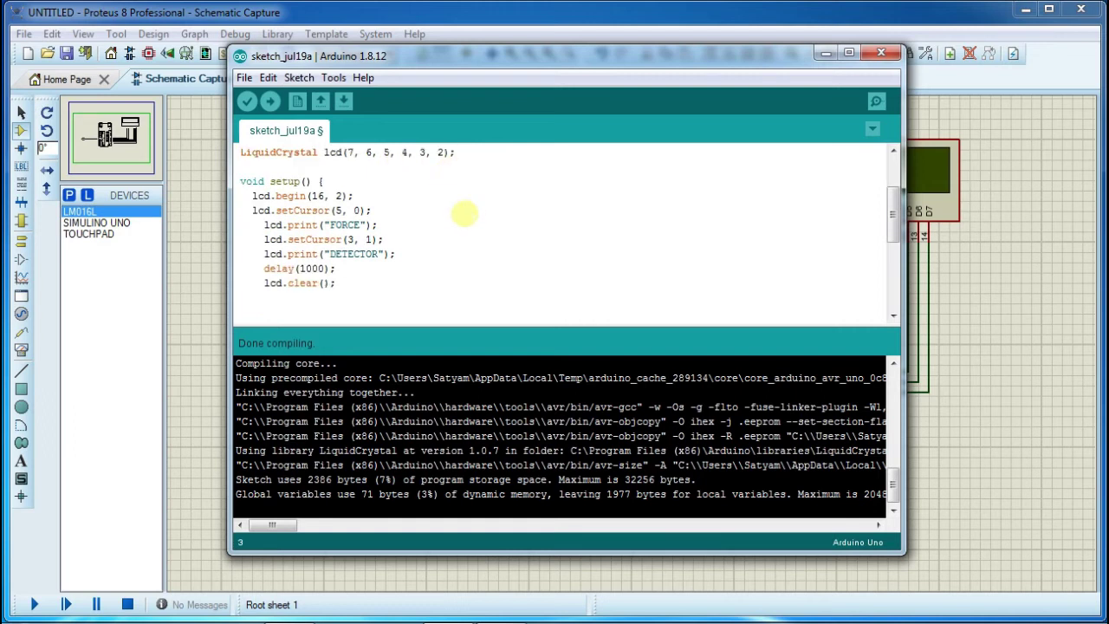
scroll(465, 213, "down", 1)
scroll(391, 250, "down", 2)
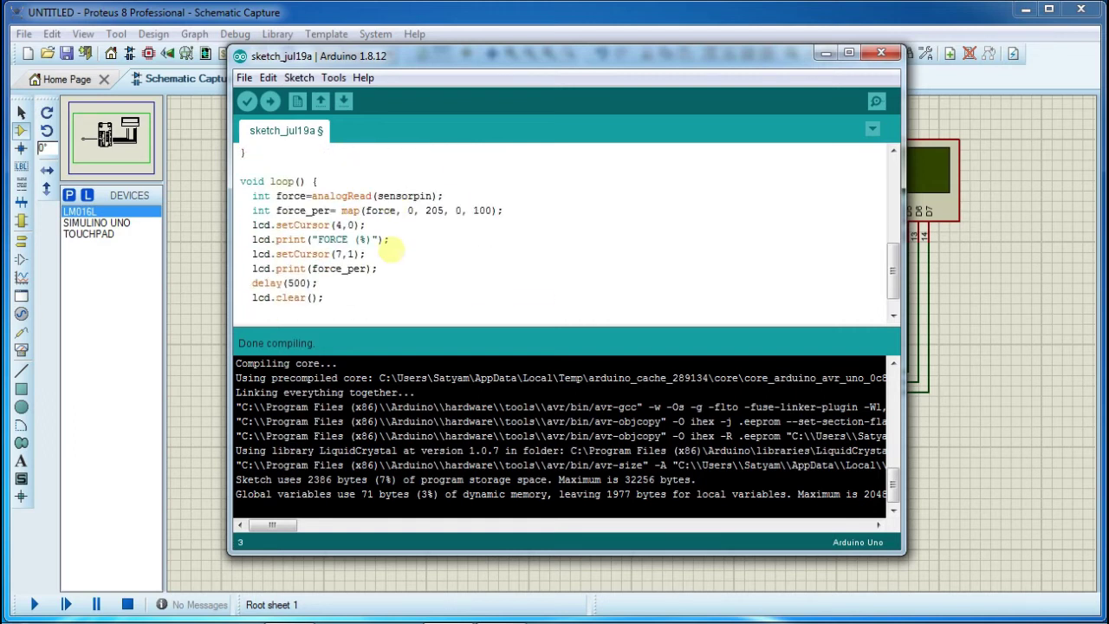
left_click_drag(444, 196, 260, 197)
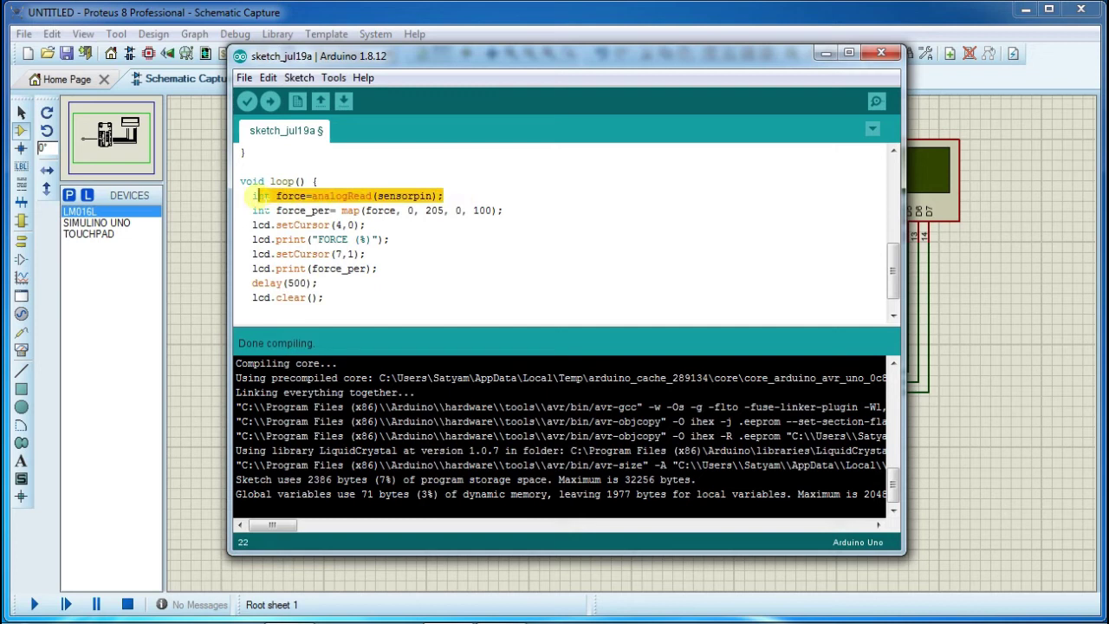
left_click(511, 211)
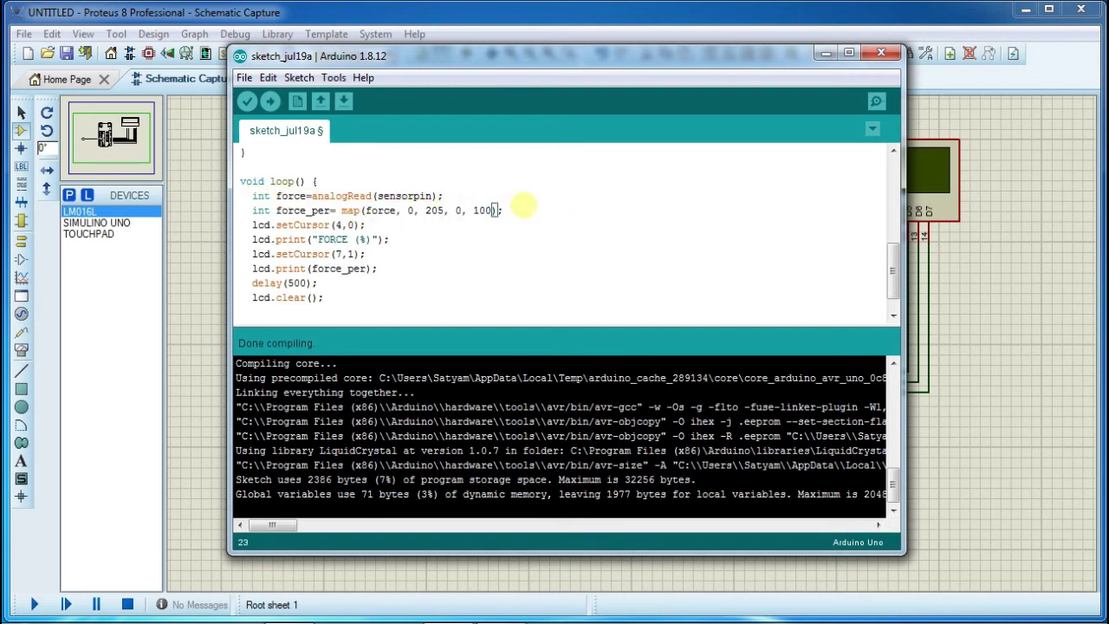
left_click_drag(511, 211, 249, 210)
left_click(523, 210)
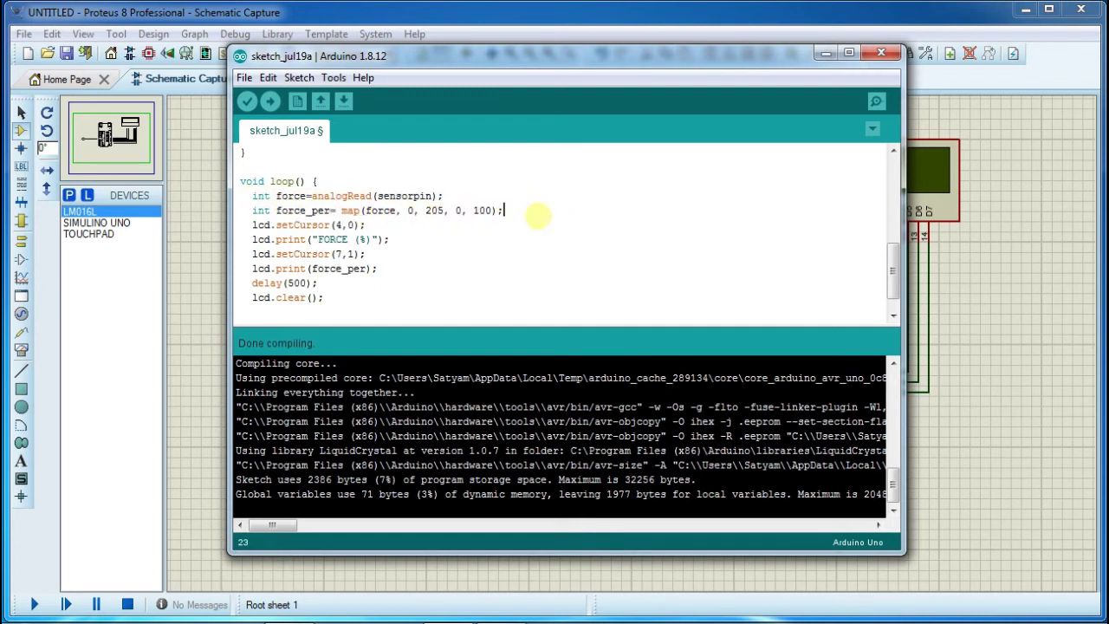
left_click_drag(504, 210, 448, 211)
left_click(526, 214)
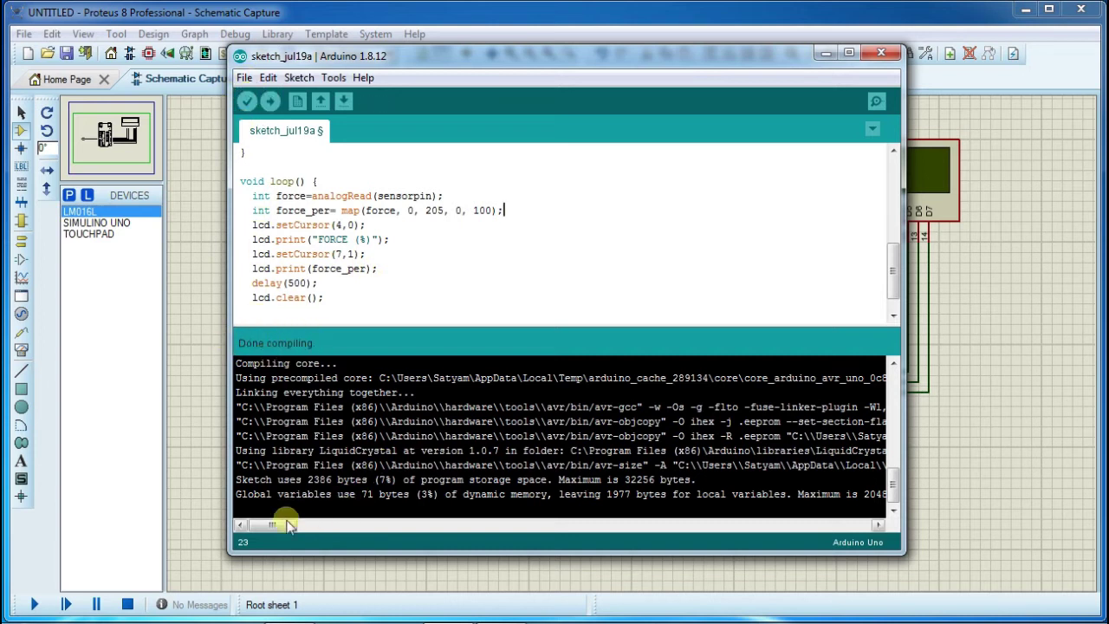
Select the sketch_jul19a.ino.hex path in the compile output and copy it
left_click_drag(273, 524, 340, 525)
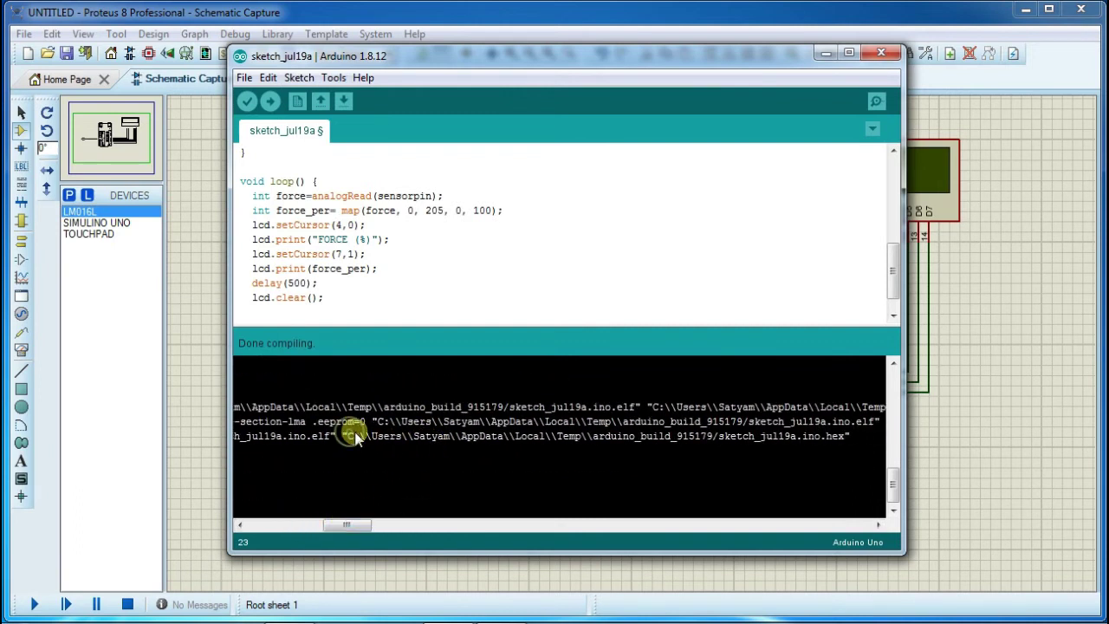
key("shift+Right")
key("shift+Right")
key("shift+Right")
key("shift+Right")
key("shift+Right")
key("shift+Right")
key("shift+Right")
key("shift+Right")
key("shift+Right")
key("shift+Right")
key("shift+Right")
key("shift+Right")
key("shift+Right")
key("shift+Right")
key("shift+Right")
key("shift+Right")
key("shift+Right")
key("shift+Right")
key("shift+Right")
key("shift+Right")
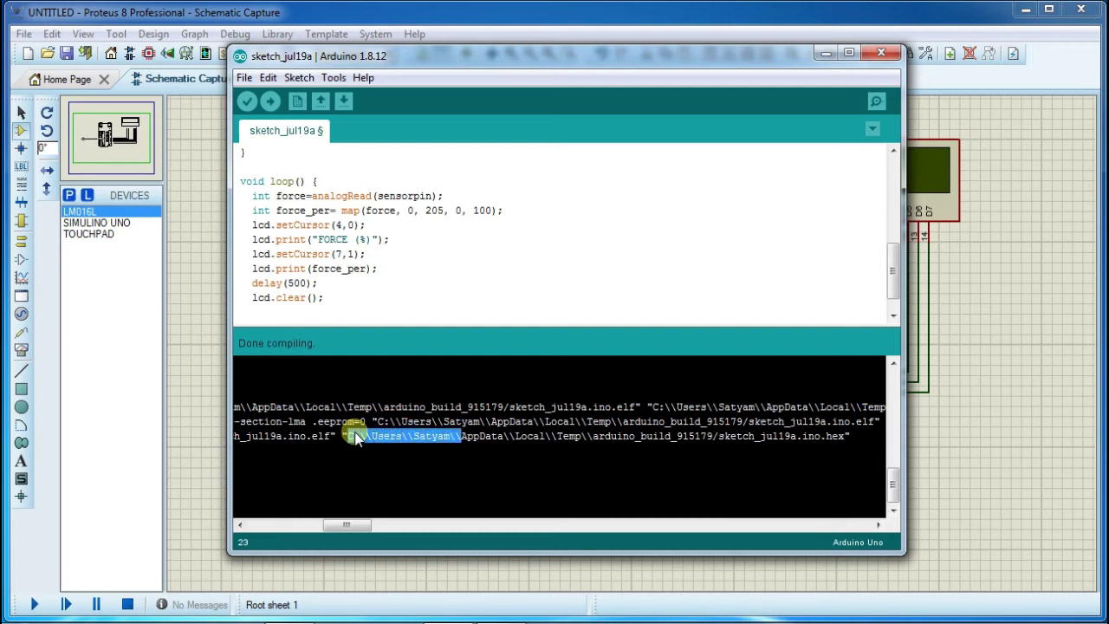
key("shift+Right")
key("shift+Right")
key("shift+Right")
key("shift+Right")
key("shift+Right")
key("shift+Right")
key("shift+Right")
key("shift+Right")
key("shift+Right")
key("shift+Right")
key("shift+Right")
key("shift+Right")
key("shift+Right")
key("shift+Right")
key("shift+Right")
key("shift+Right")
key("shift+Right")
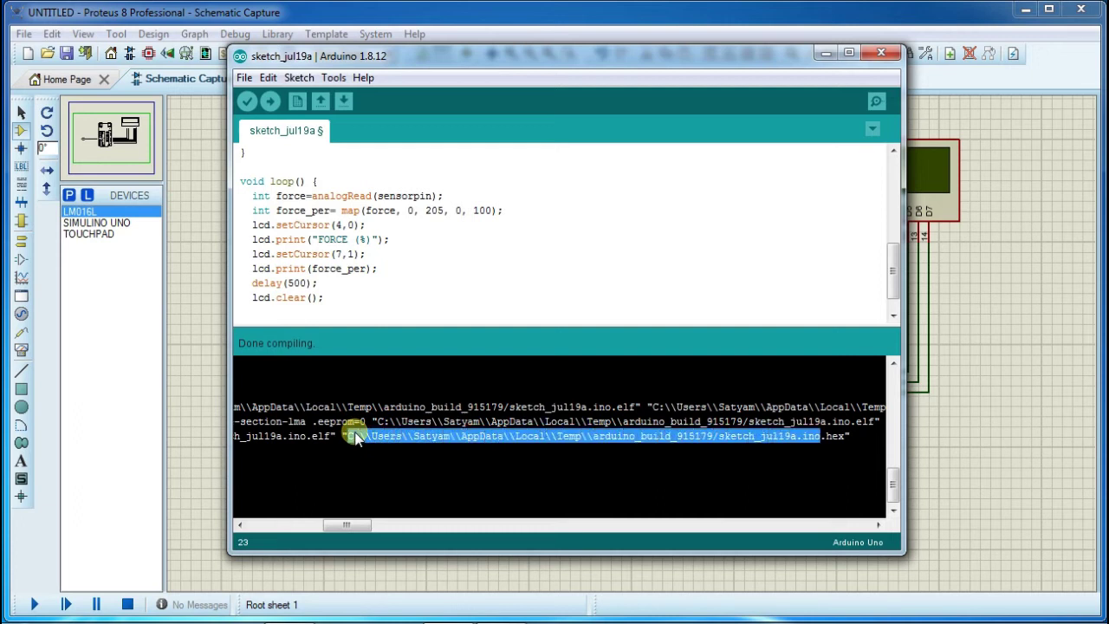
key("ctrl+c")
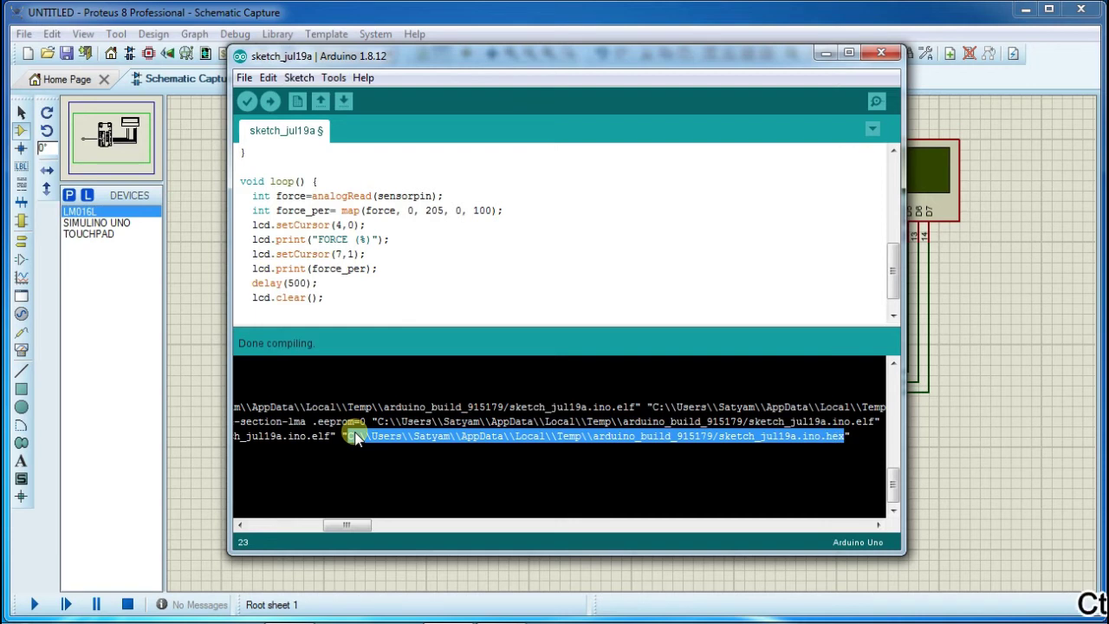
Paste the copied hex path as SIM1's Program File and confirm the properties
left_click(144, 364)
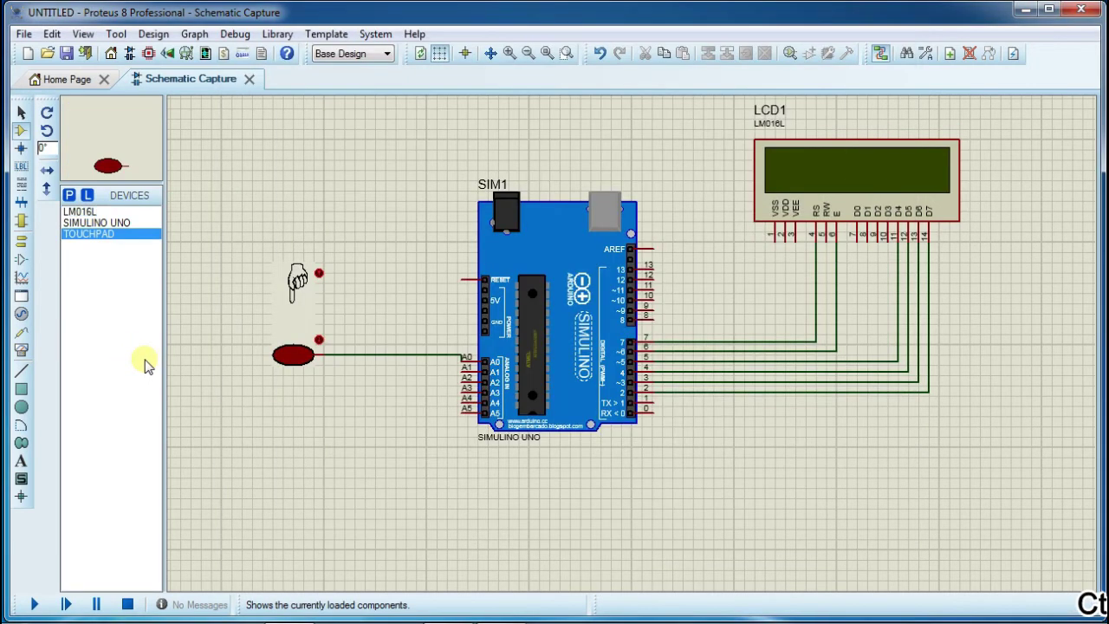
double_click(520, 356)
left_click(535, 230)
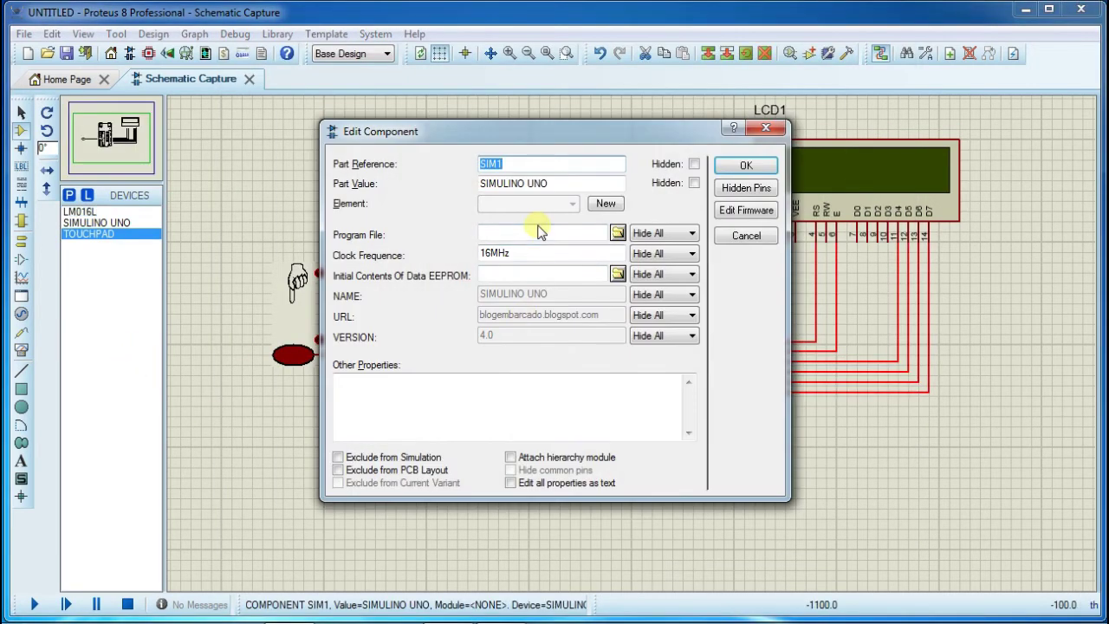
right_click(535, 230)
left_click(582, 307)
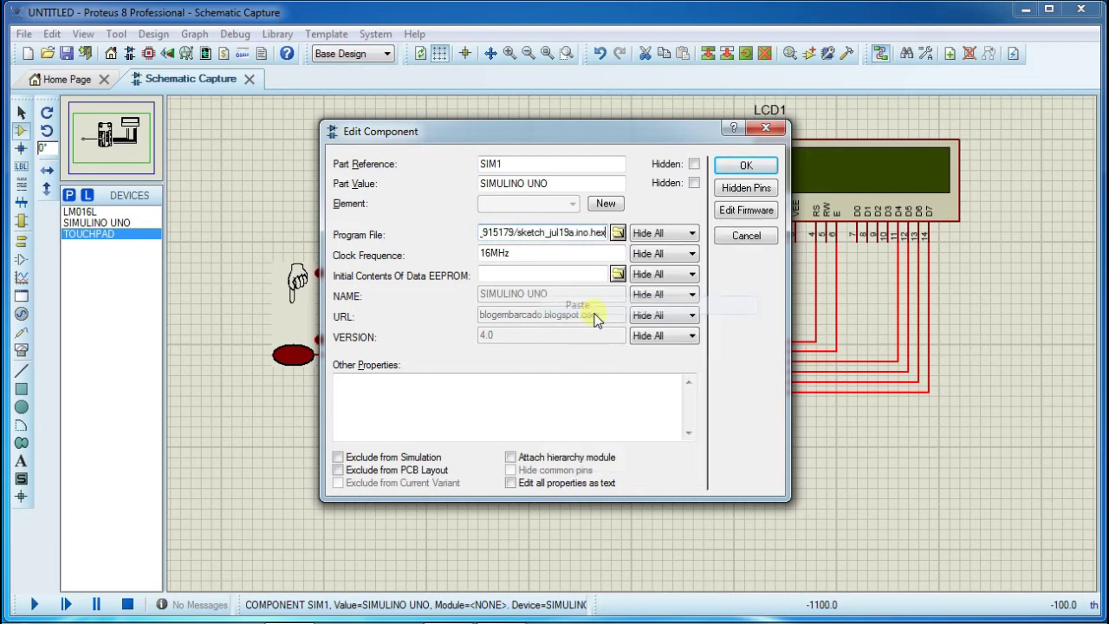
left_click(740, 173)
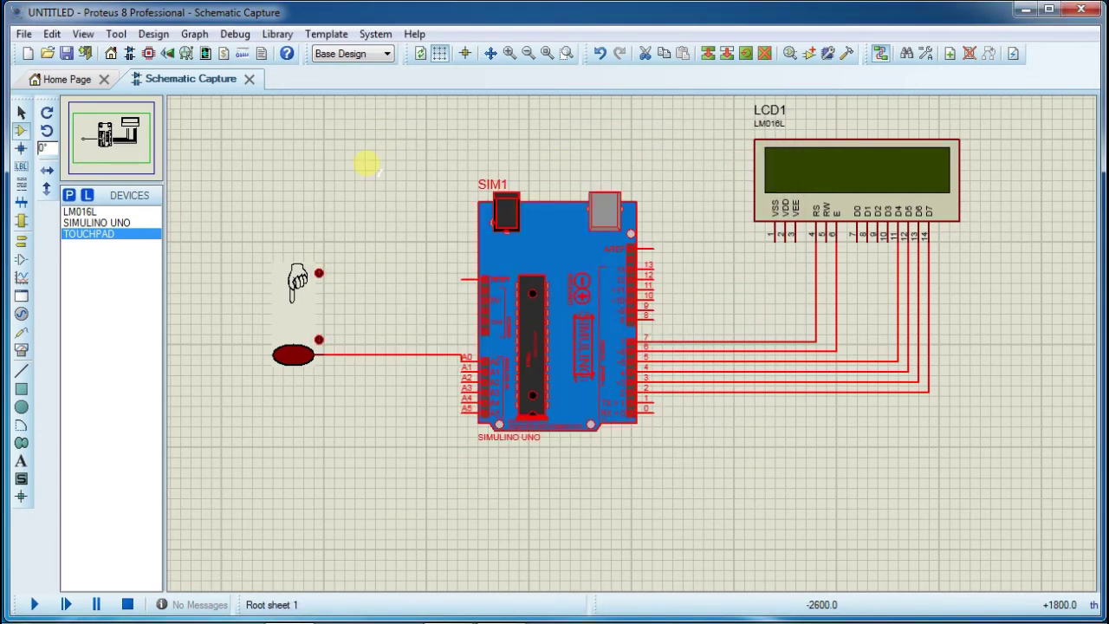
Run the simulation briefly, then stop it
left_click(367, 164)
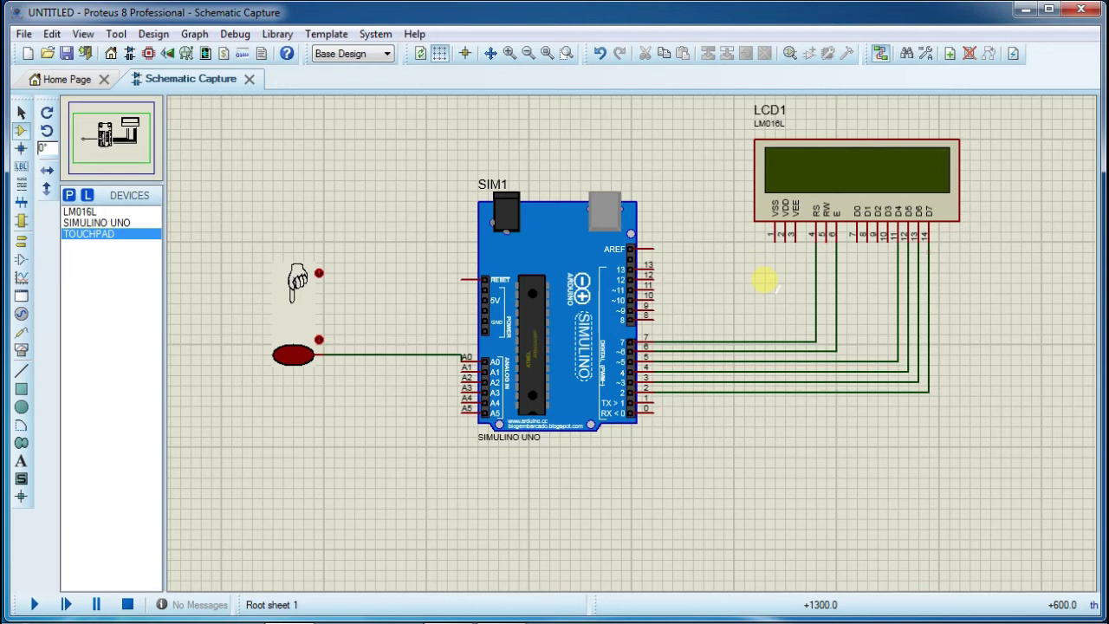
left_click(34, 604)
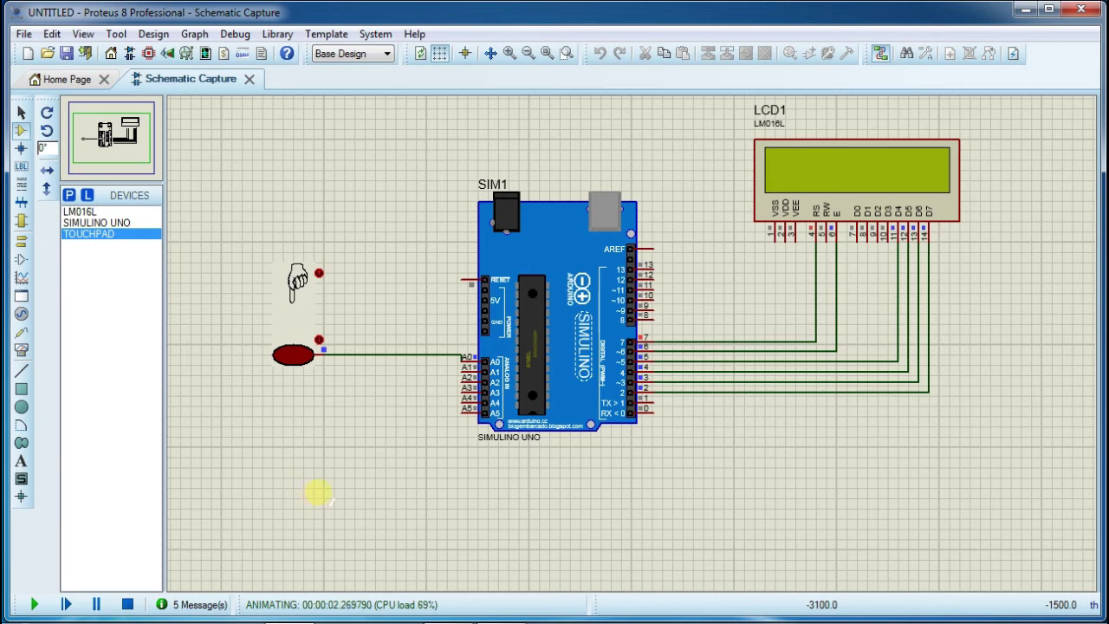
left_click(126, 605)
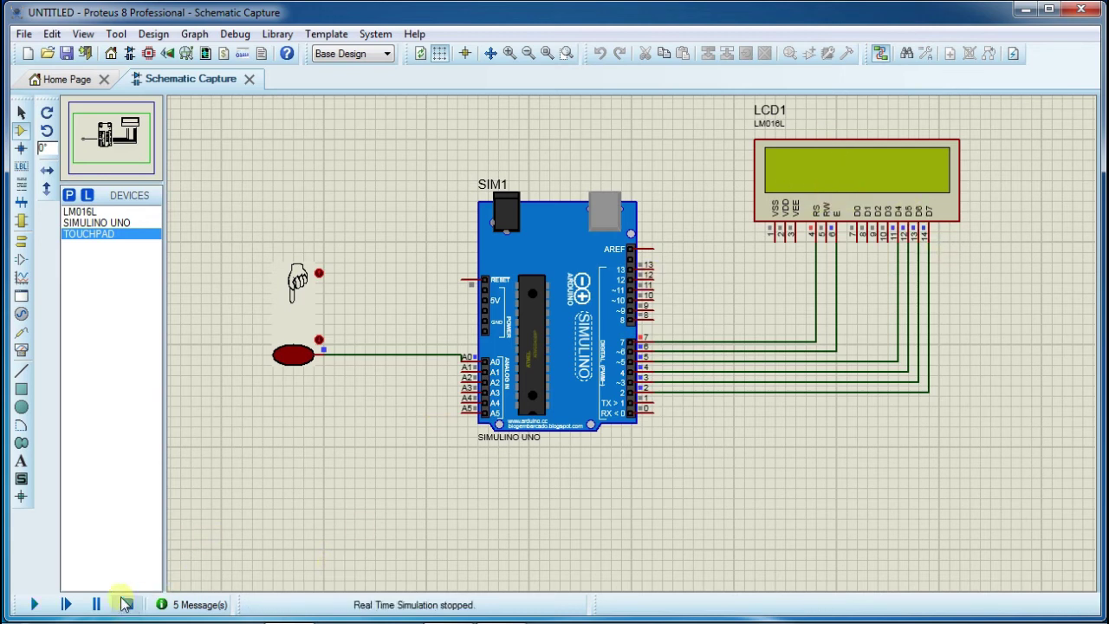
Place a GROUND terminal on the wire below LCD1's RW pin
left_click(20, 242)
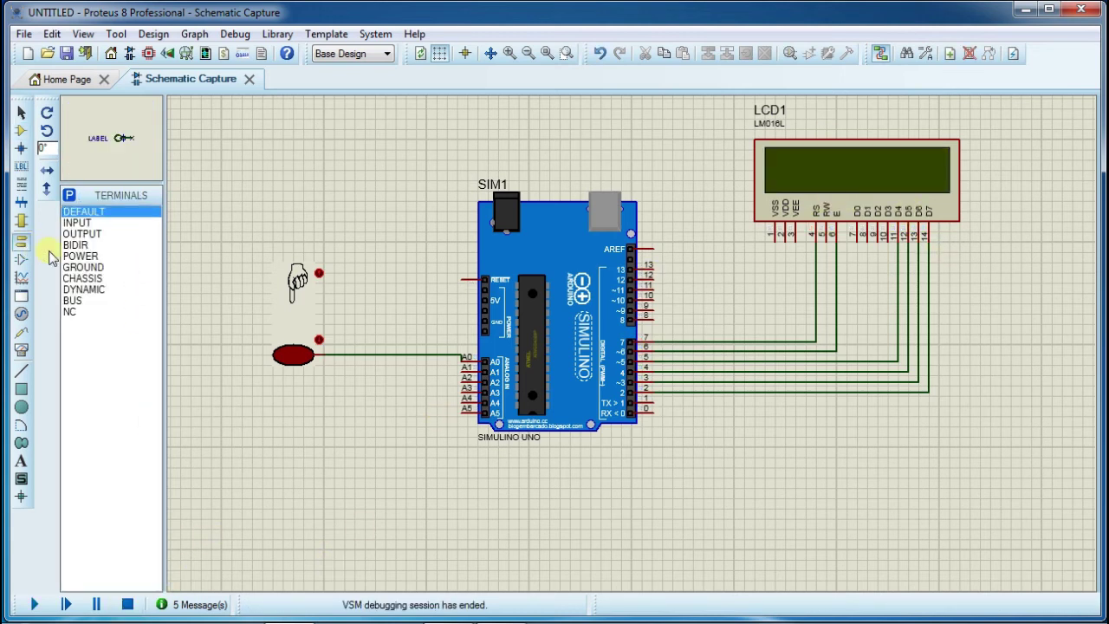
left_click(82, 267)
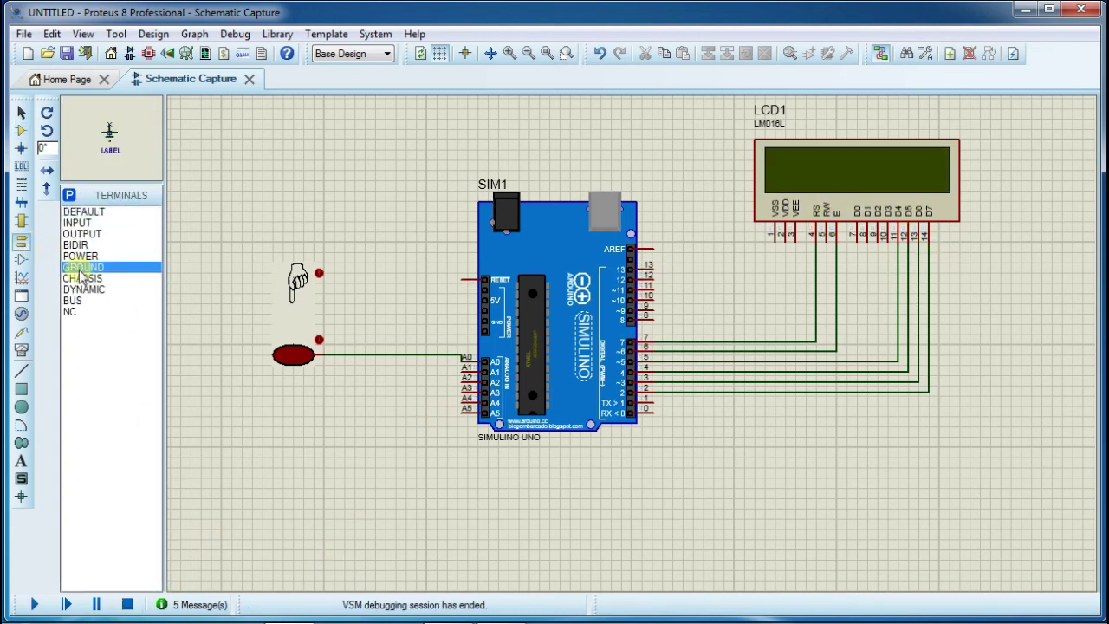
left_click(827, 299)
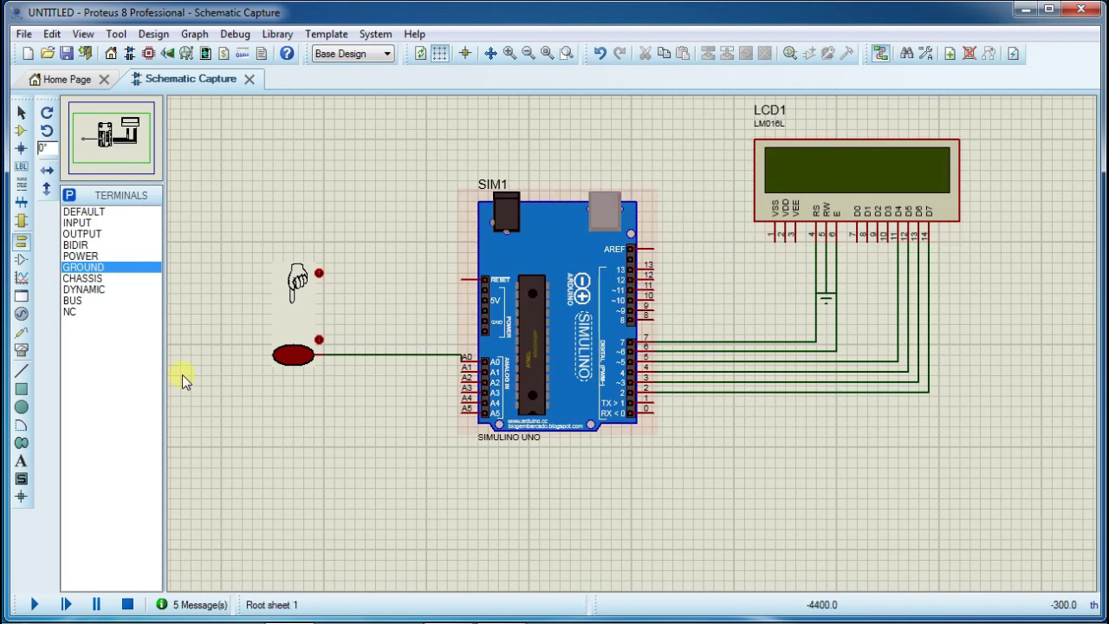
Run the simulation, reduce touchpad pressure until FORCE (%) falls from 100 to 0, then stop
left_click(35, 606)
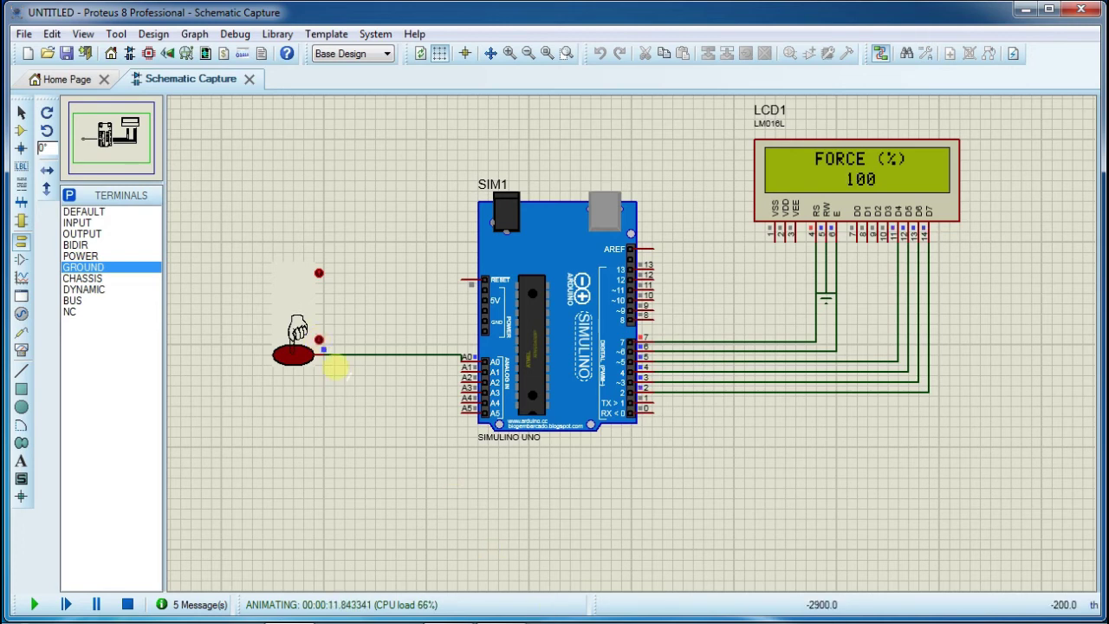
left_click(318, 273)
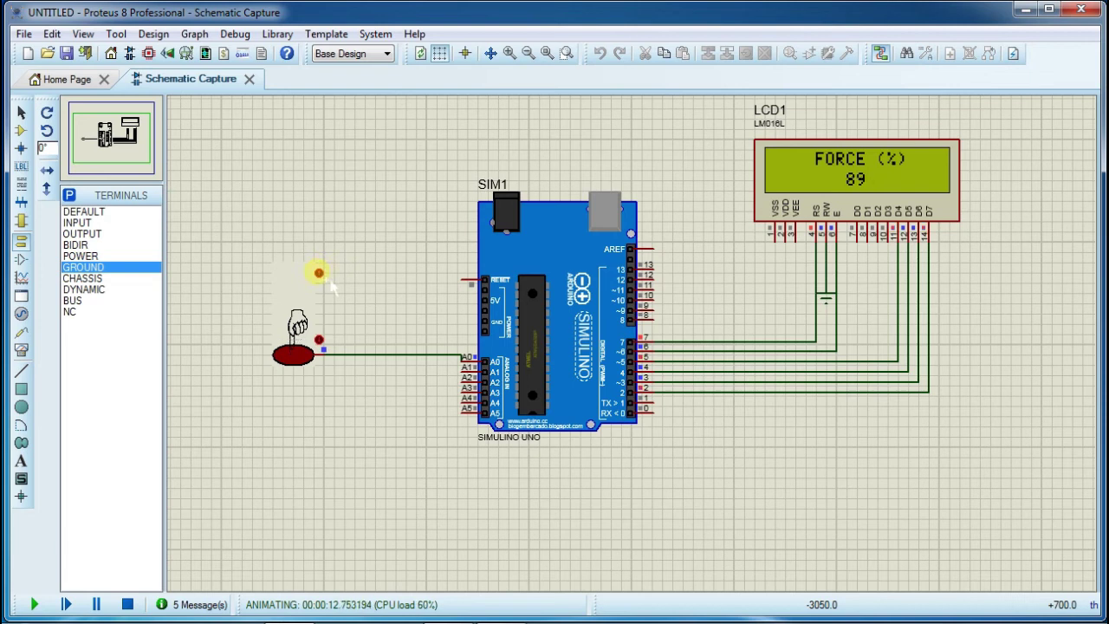
left_click(331, 284)
left_click(331, 284)
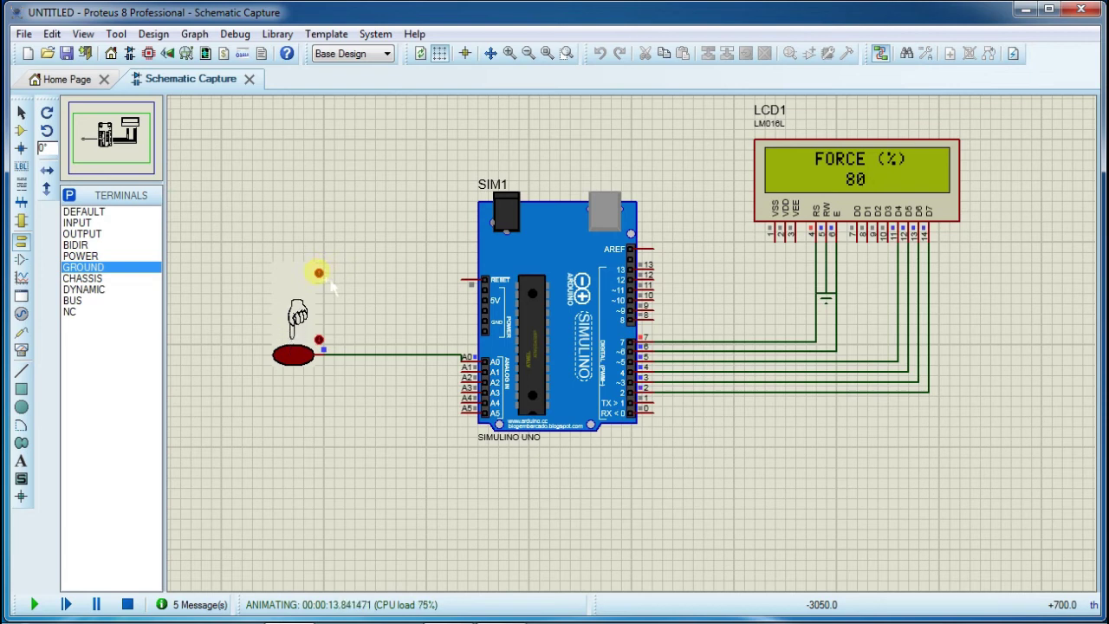
left_click(331, 285)
left_click(331, 284)
left_click(331, 284)
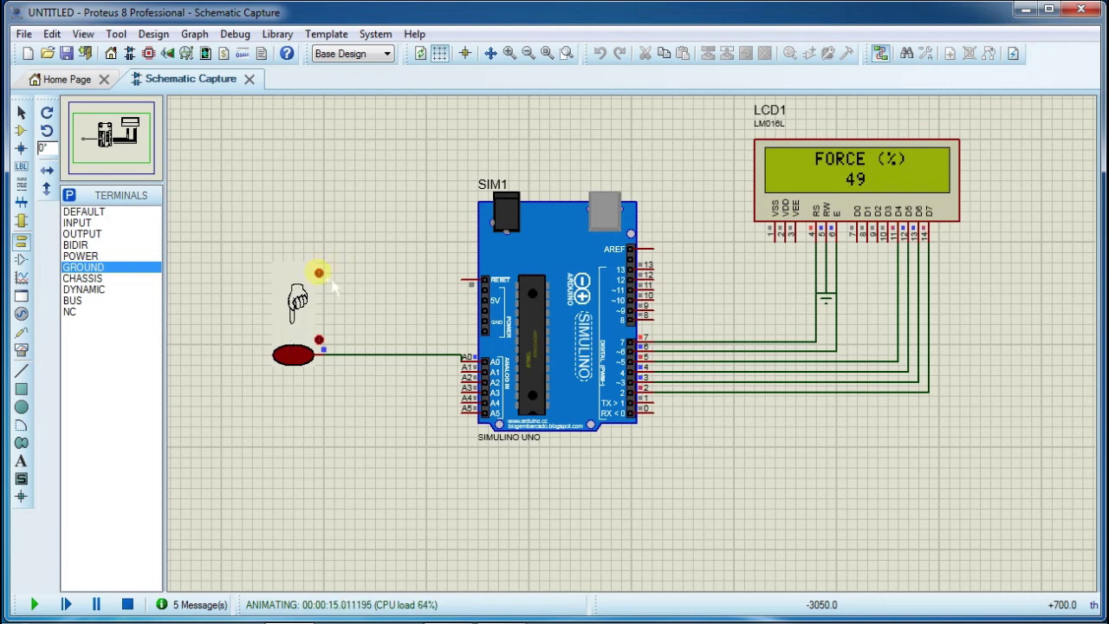
left_click(330, 284)
left_click(331, 285)
left_click(331, 285)
left_click(331, 284)
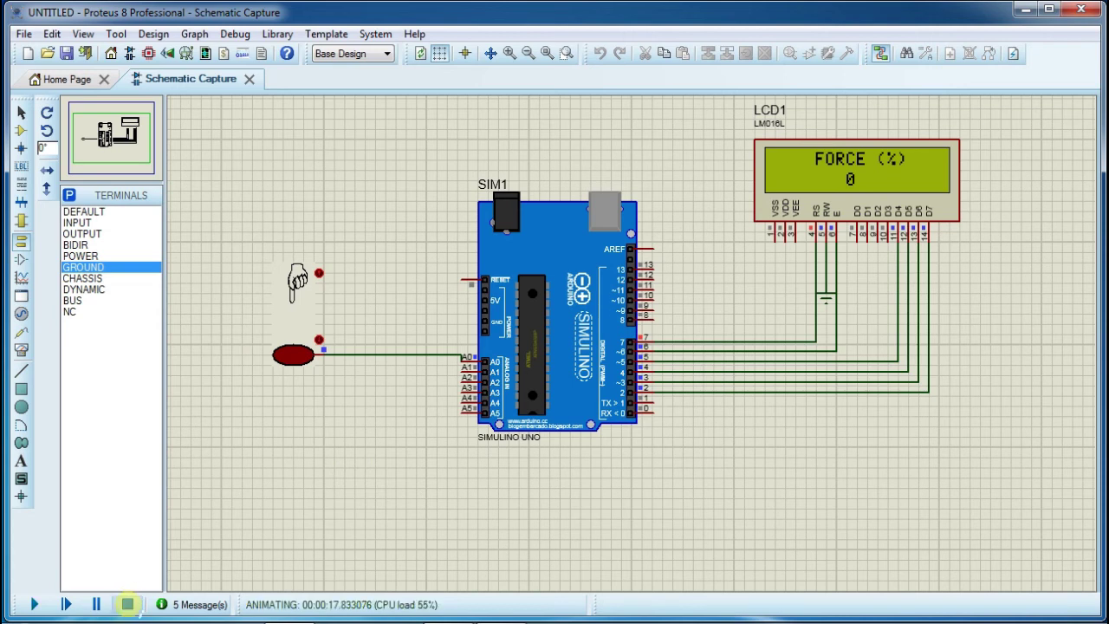
left_click(127, 603)
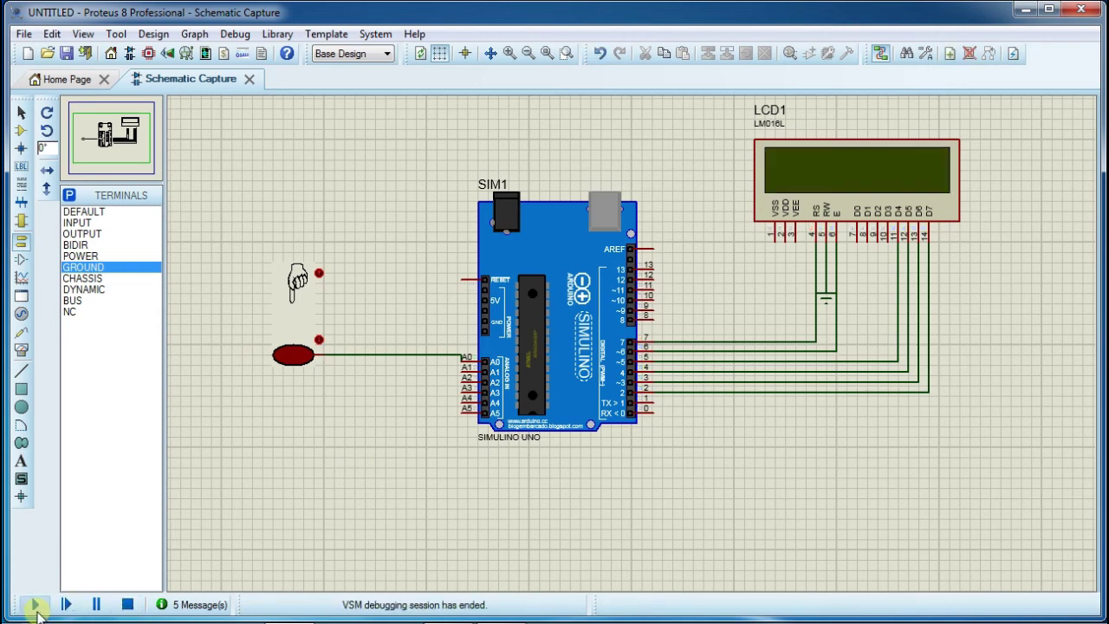
Restart the simulation and increase touchpad pressure three times so FORCE (%) rises to 40
left_click(35, 605)
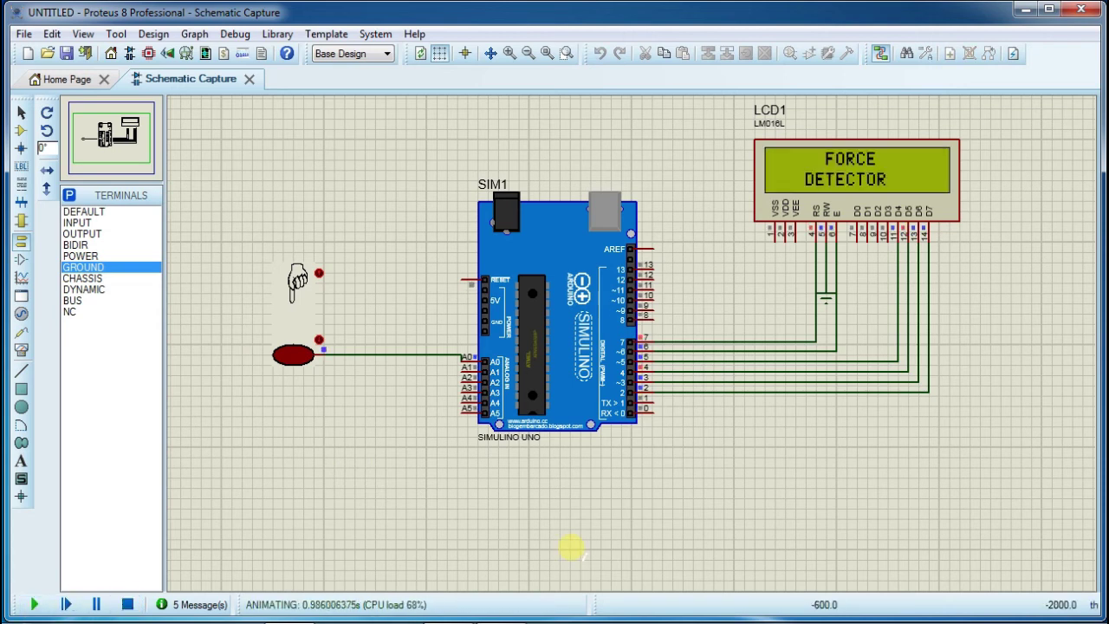
left_click(319, 339)
left_click(318, 339)
left_click(318, 340)
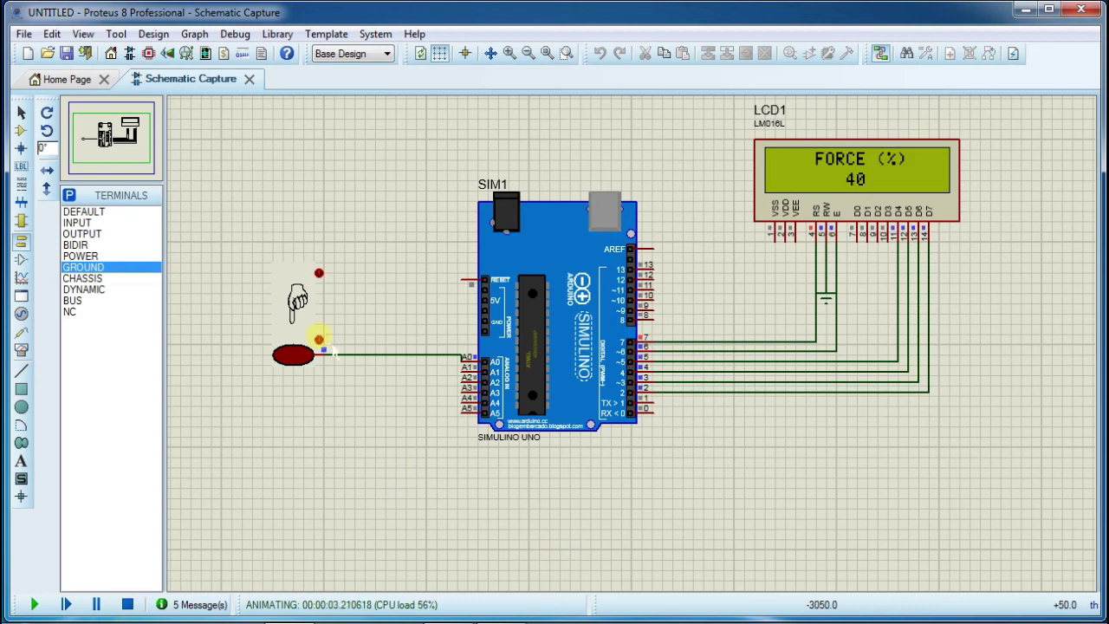